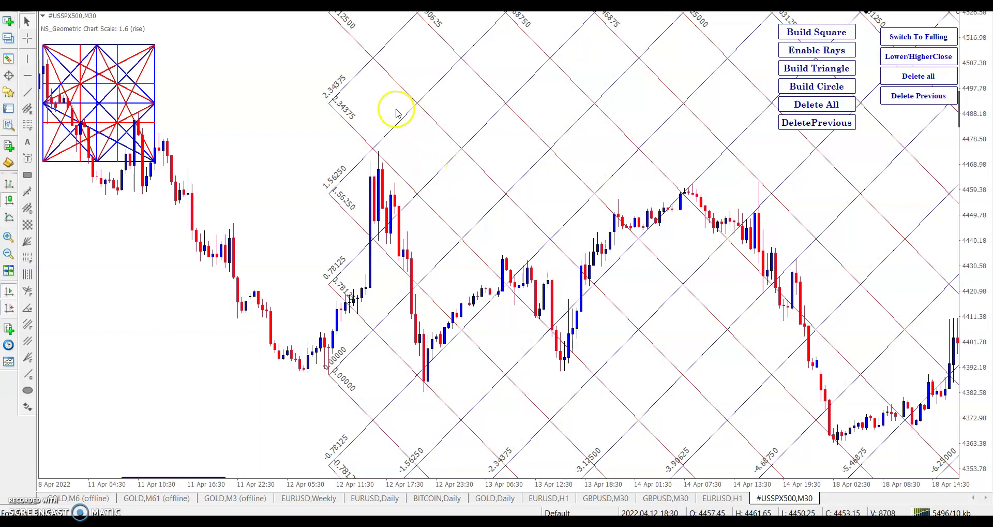
Delete the geometric square from the USSPX500 M30 chart and magnify the screen to 200%
left_click(787, 102)
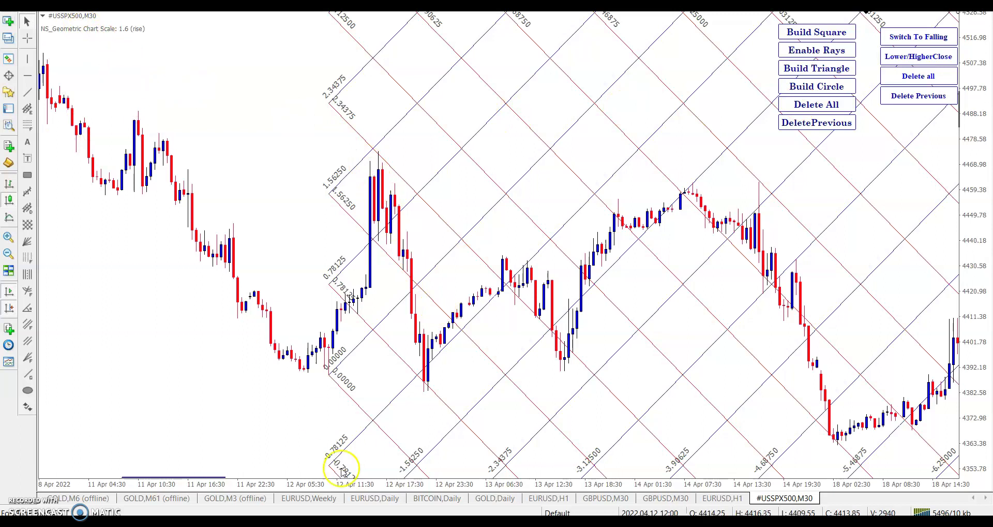
left_click(276, 502)
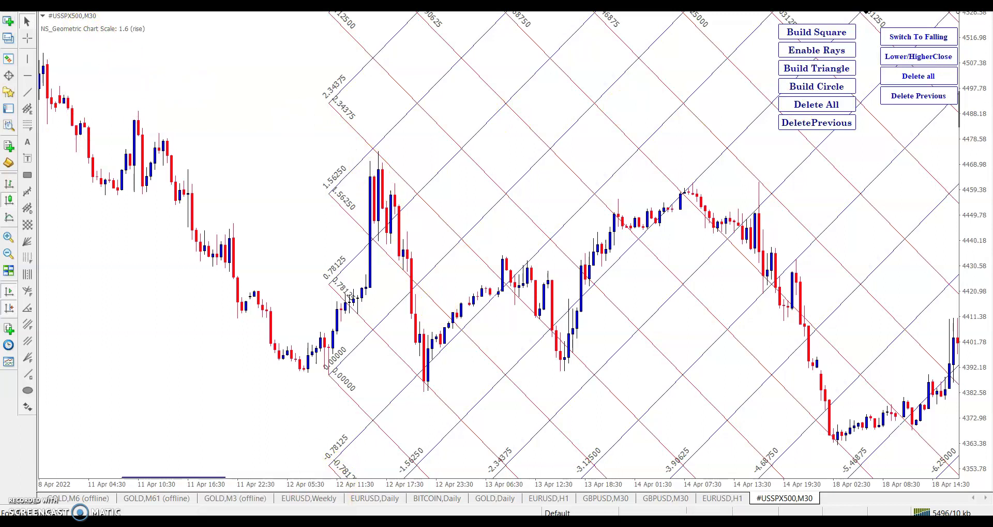
left_click(165, 94)
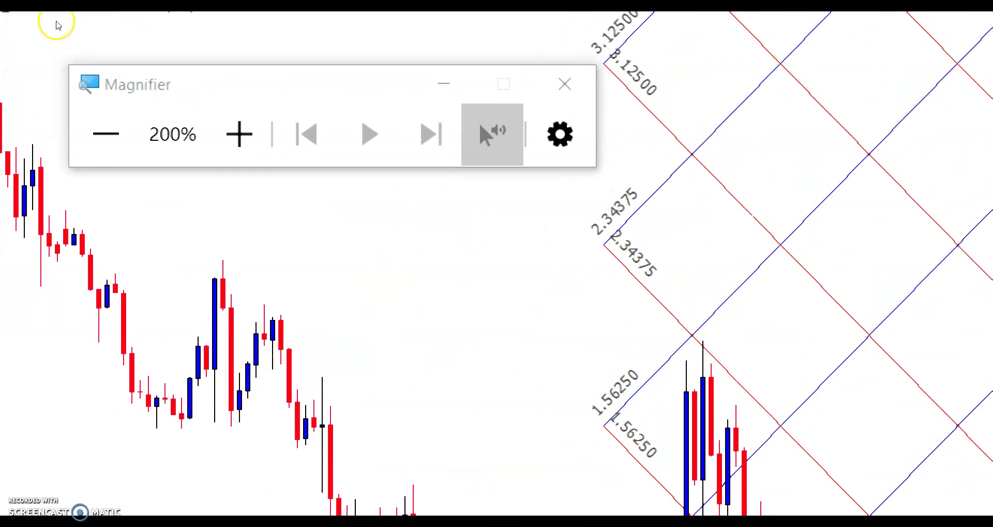
Zoom Windows Magnifier out from 200% back to 100%
left_click(132, 33)
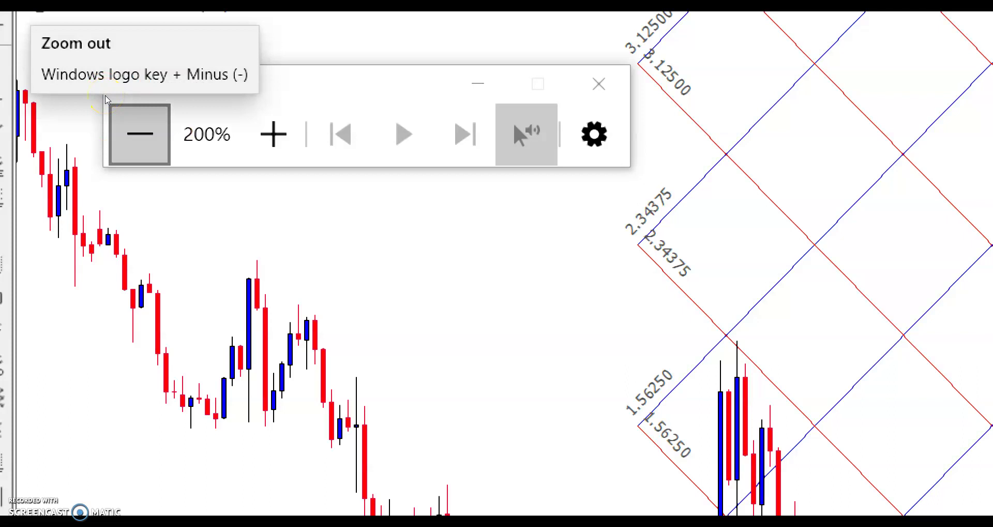
left_click(106, 99)
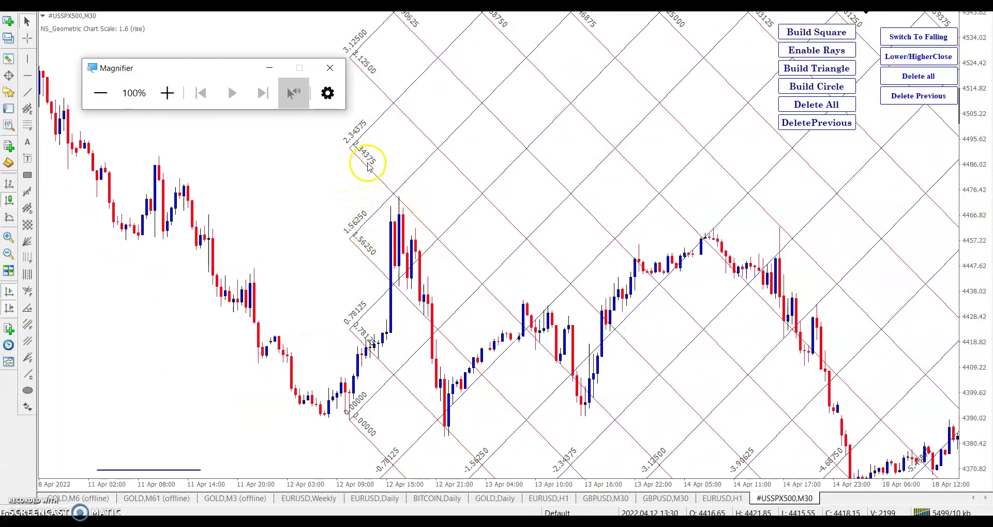
mouse_move(244, 484)
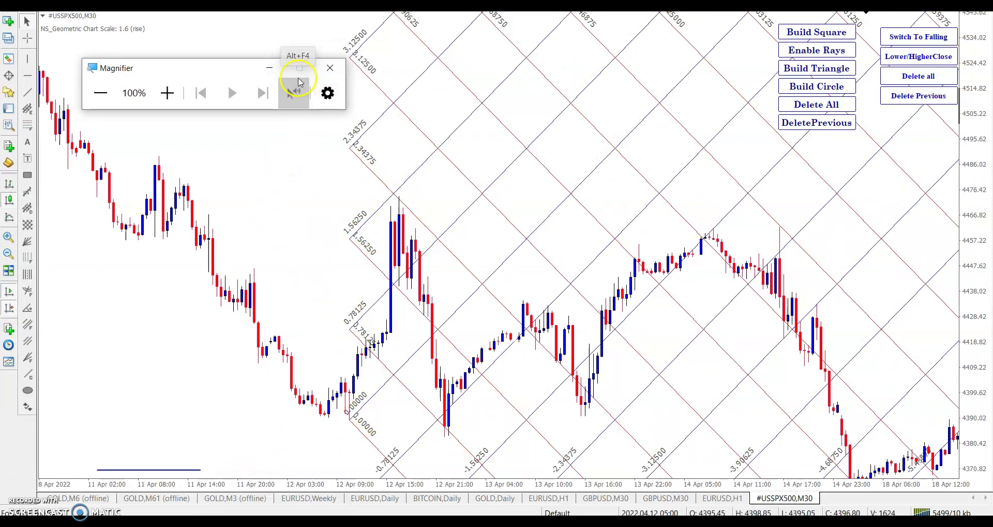
Close Magnifier, view the chart Properties Common tab and cancel, then select the bottom-left blue line
left_click(269, 68)
right_click(313, 129)
left_click(381, 430)
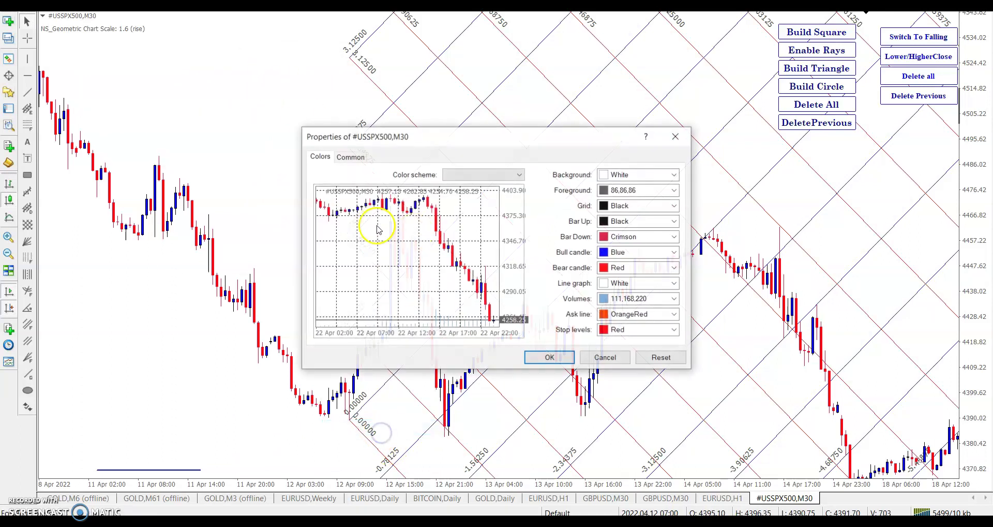
left_click(350, 157)
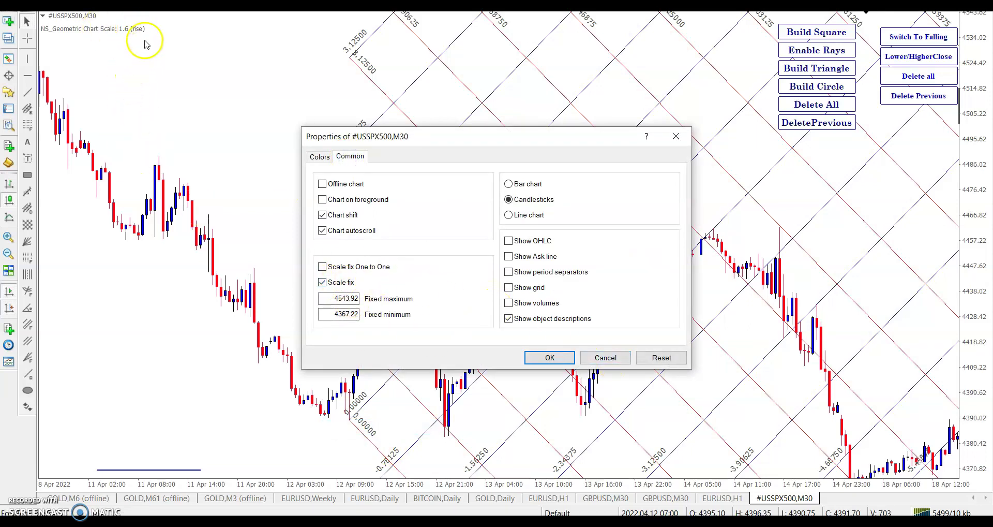
left_click(605, 358)
double_click(200, 469)
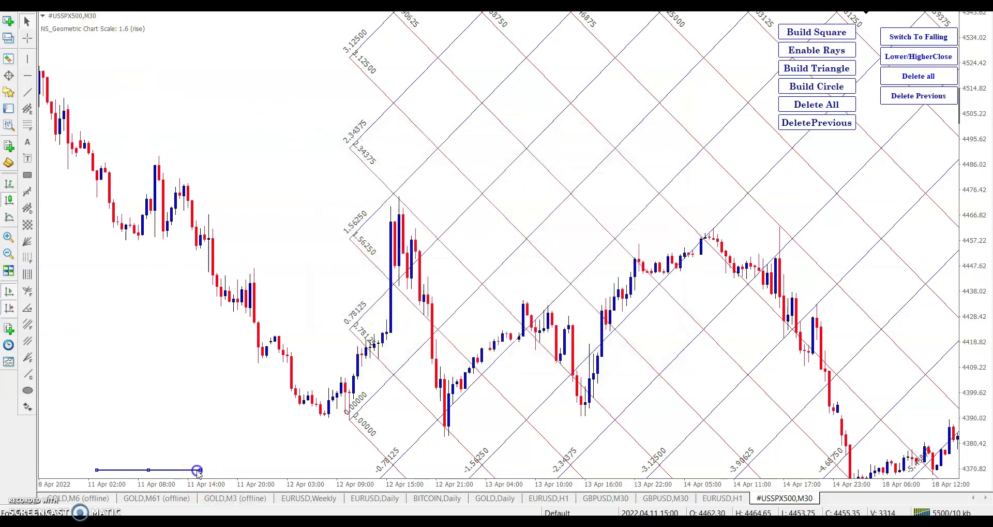
right_click(374, 176)
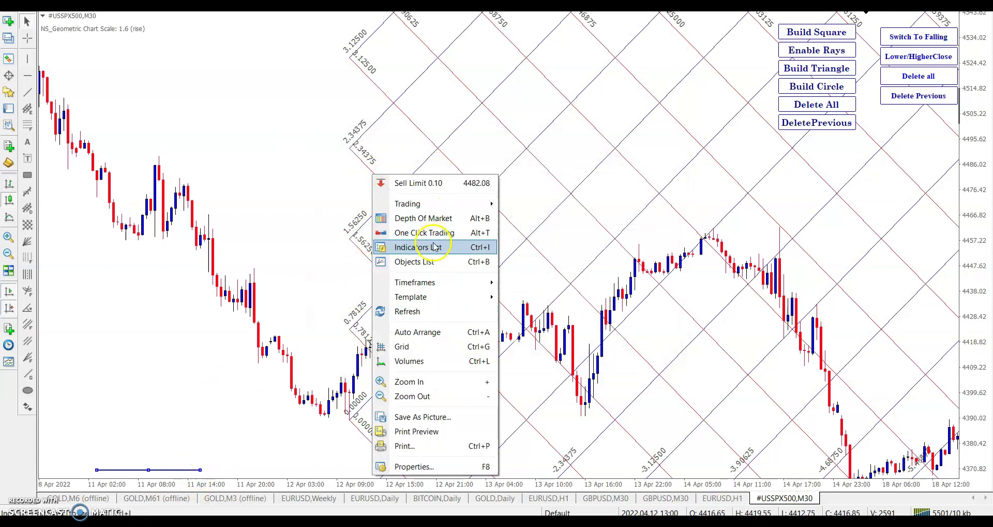
left_click(434, 246)
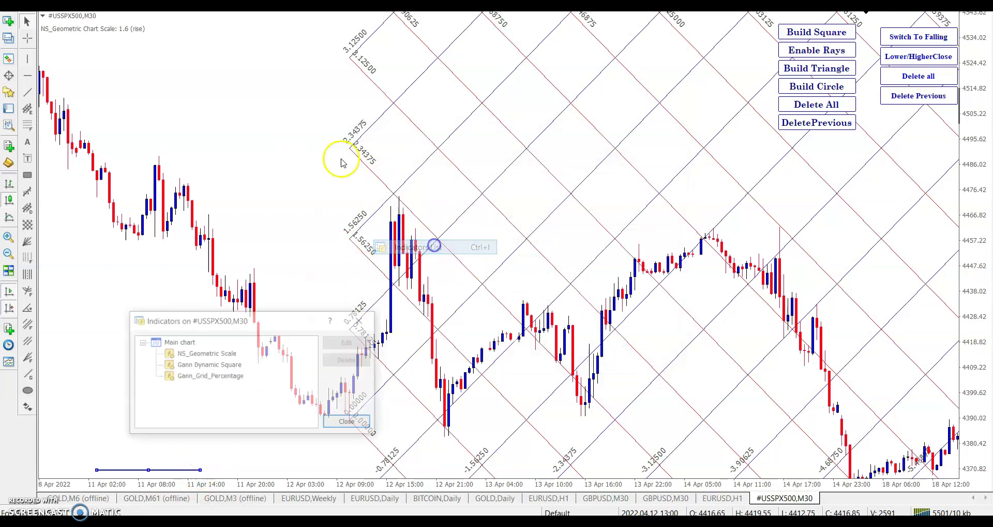
double_click(227, 364)
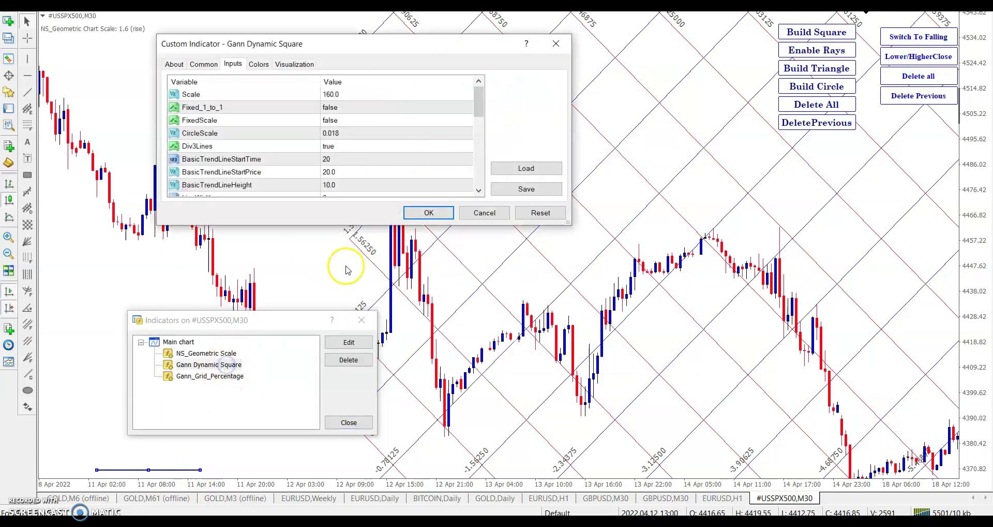
double_click(347, 94)
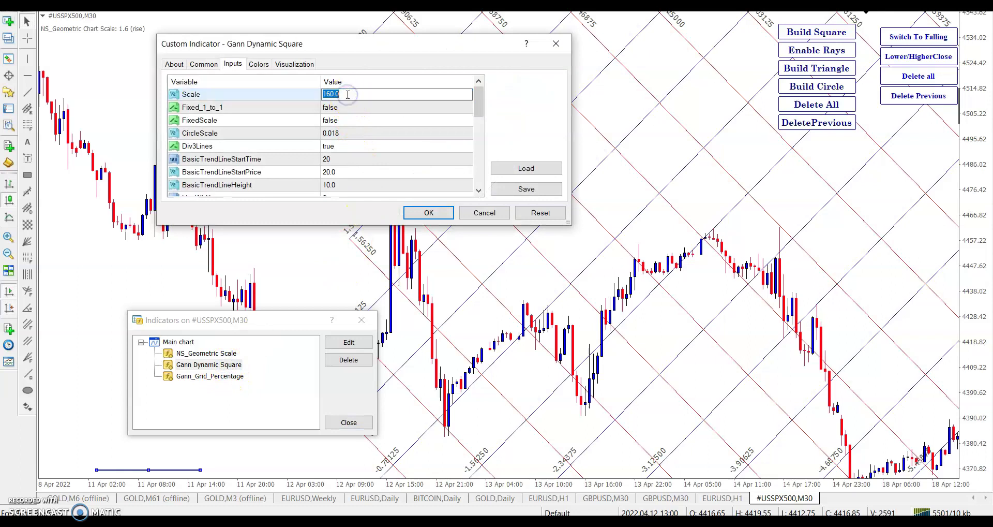
double_click(347, 94)
left_click(362, 92)
double_click(361, 92)
left_click(362, 93)
left_click(468, 213)
left_click(362, 319)
Move the base line onto the 11 Apr candles, build a trial square, toggle candles, then clear it
mouse_move(148, 469)
left_mouse_down()
mouse_move(361, 247)
mouse_move(302, 228)
mouse_move(210, 158)
mouse_move(160, 359)
left_mouse_up()
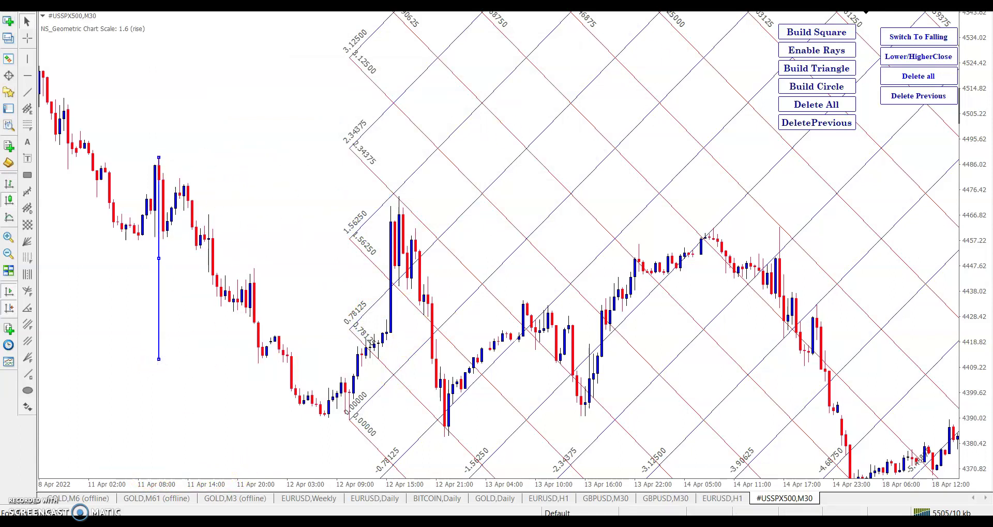
left_click(824, 31)
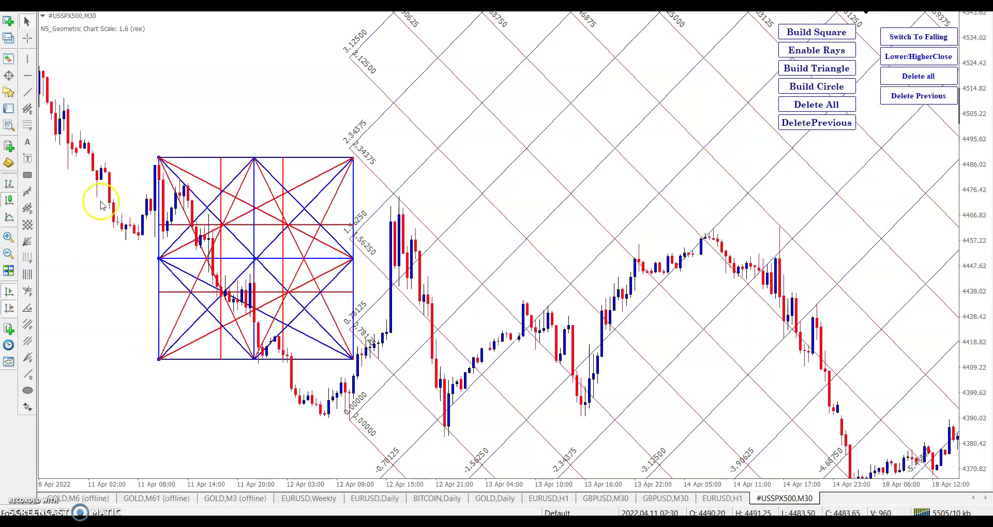
left_click(9, 217)
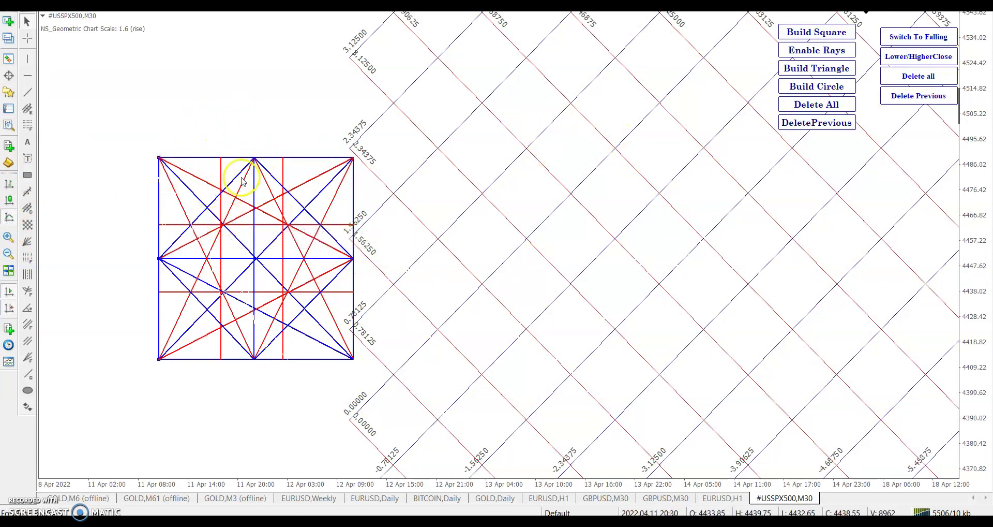
left_click(9, 202)
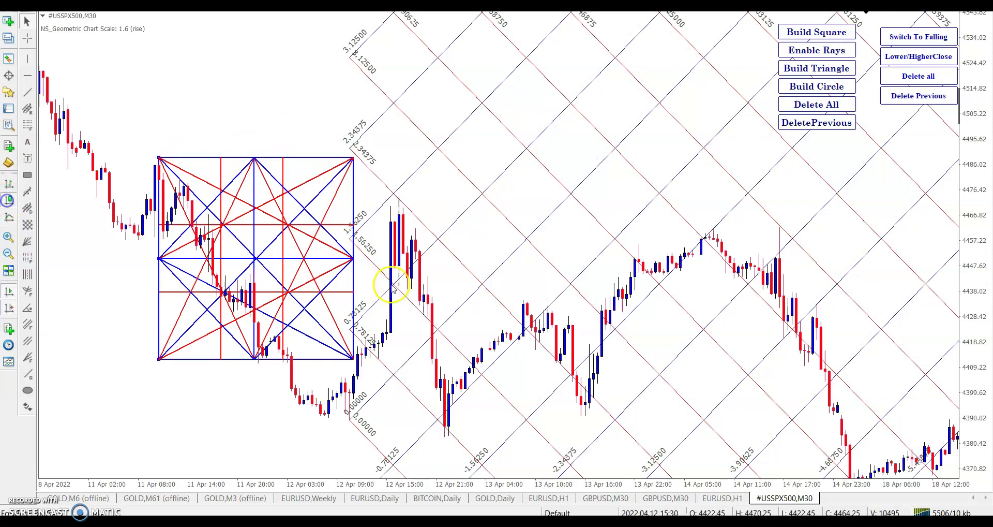
left_click(811, 106)
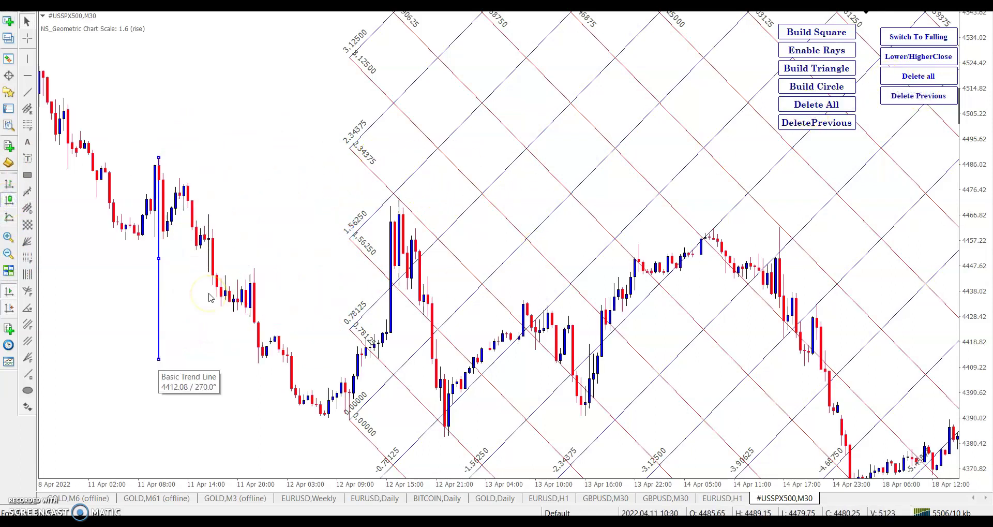
Angle the trend line down to the 12 Apr low and build a geometric square along it
left_click_drag(211, 298, 329, 426)
left_click_drag(329, 420, 325, 418)
left_click(816, 32)
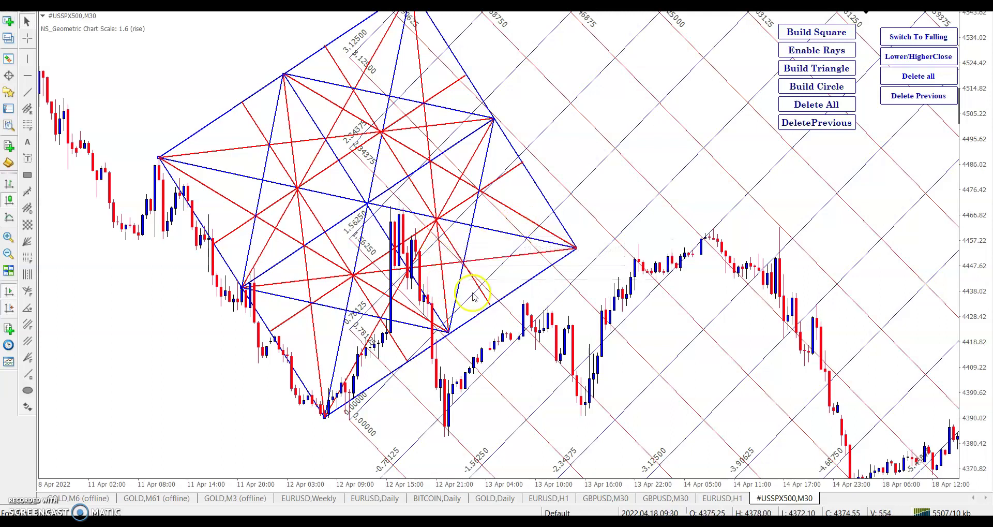
Re-anchor the trend line's top at the 12 Apr 15:00 high and rebuild the square
left_click(799, 106)
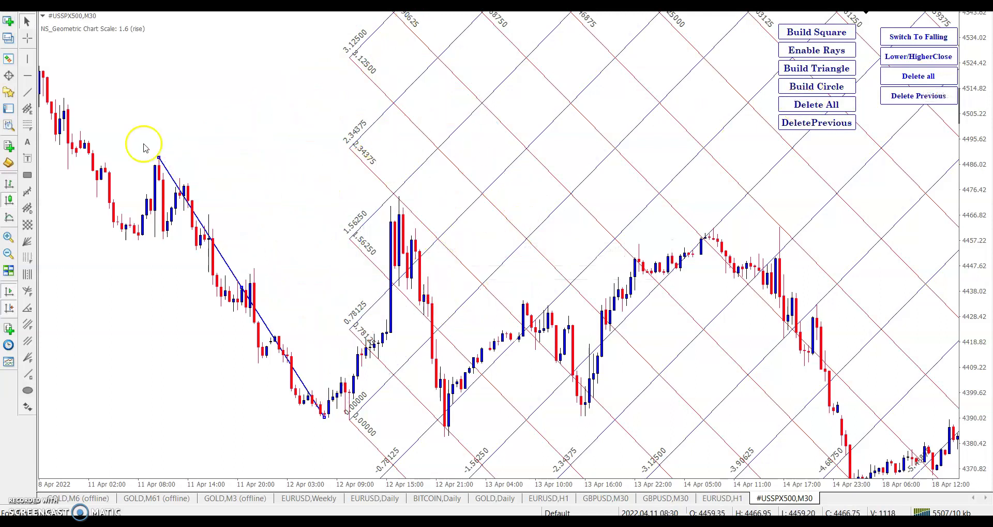
mouse_move(157, 158)
left_mouse_down()
mouse_move(382, 231)
mouse_move(399, 196)
left_mouse_up()
left_click(797, 33)
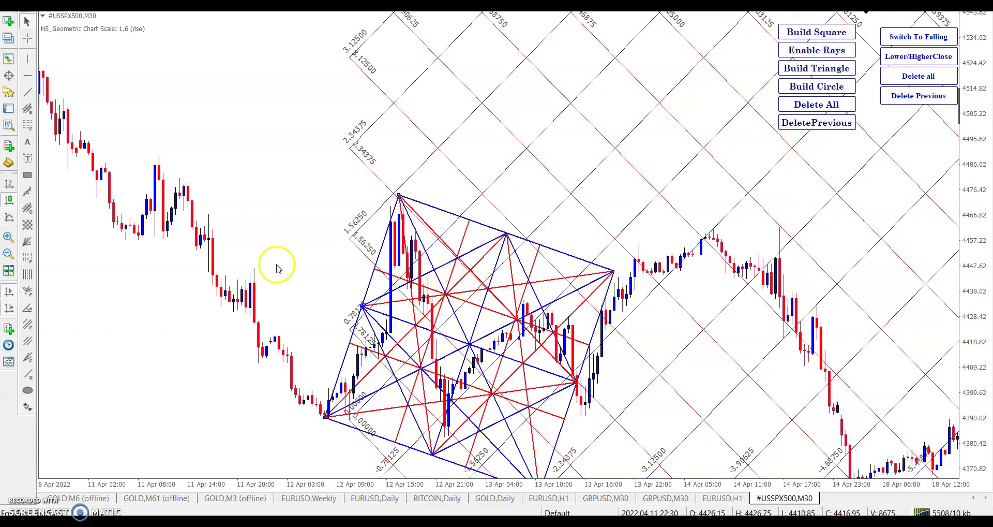
Draw a trial 45° angle line, shift it right, delete it, and clear the square
left_click(27, 310)
left_click_drag(122, 333, 318, 140)
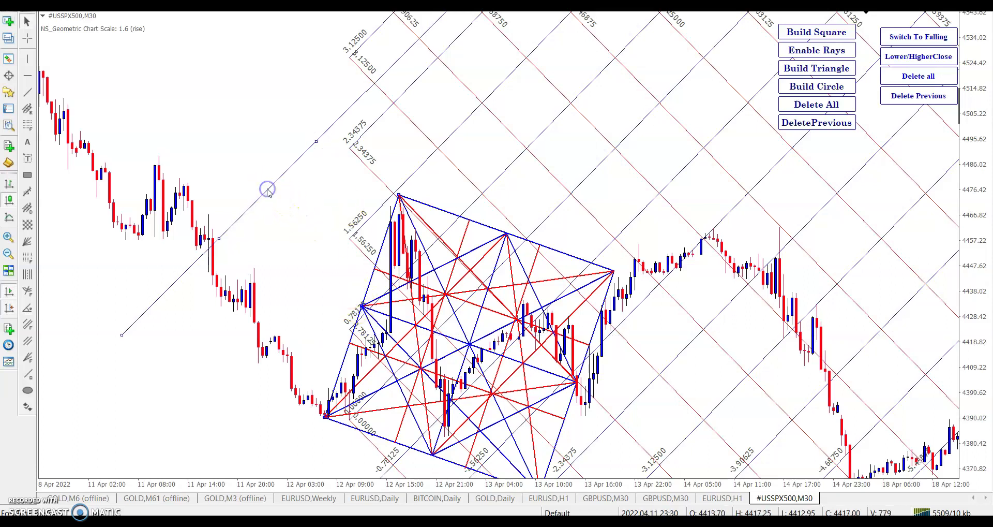
left_click_drag(219, 237, 333, 158)
right_click(332, 160)
left_click(362, 203)
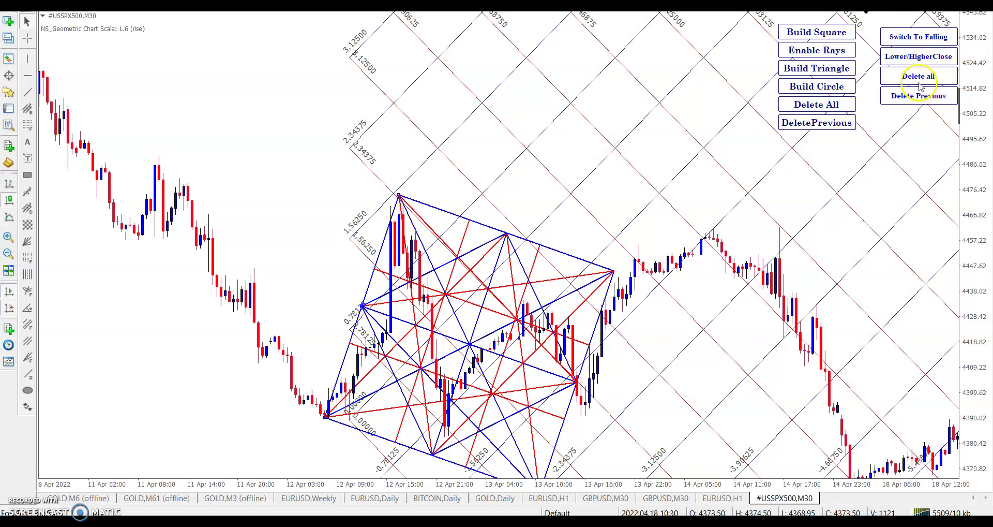
left_click(820, 106)
In the Indicators list, check Gann Dynamic Square settings unchanged, then select NS_Geometric Scale
right_click(264, 163)
left_click(319, 242)
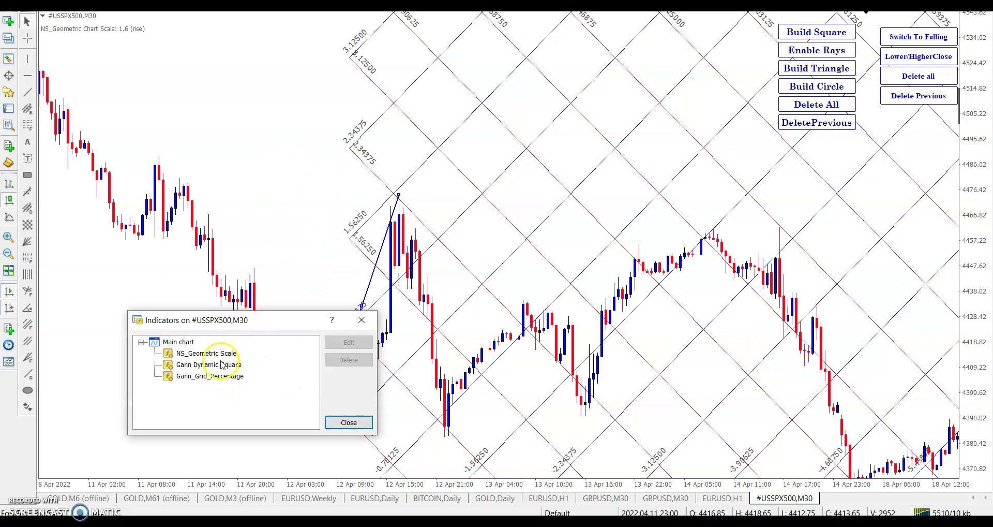
double_click(217, 364)
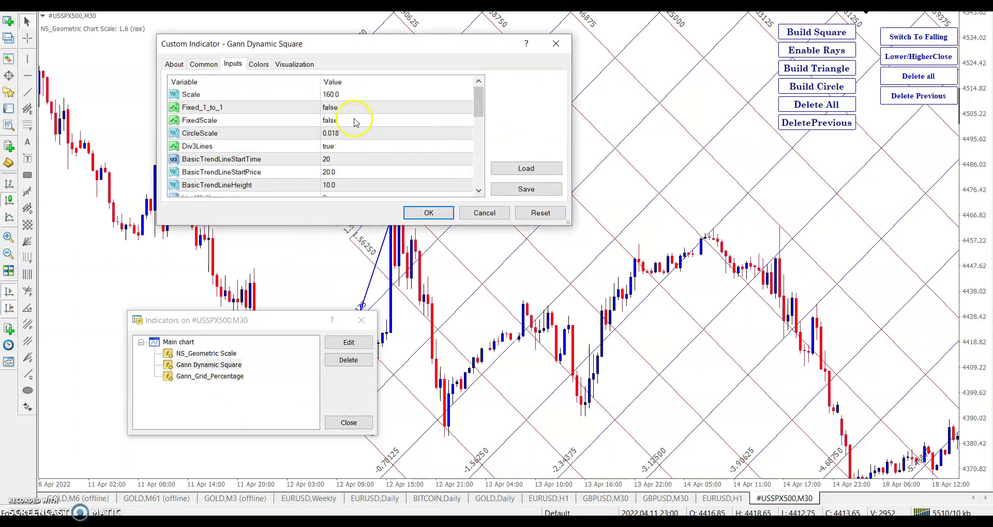
left_click(477, 211)
left_click(217, 354)
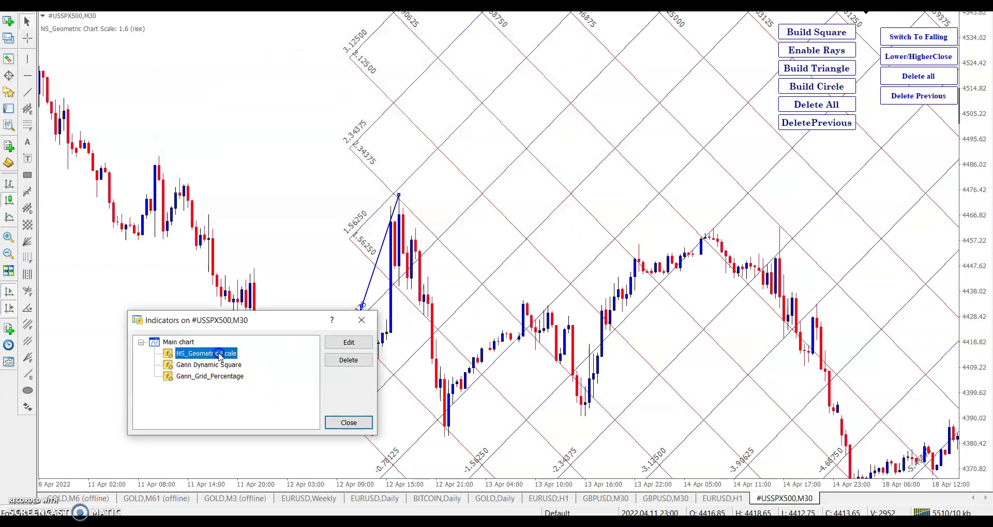
Set the grid's PriceDivider to 128.0 with Scale 1.6 and apply
double_click(228, 376)
left_click(367, 158)
left_click(367, 158)
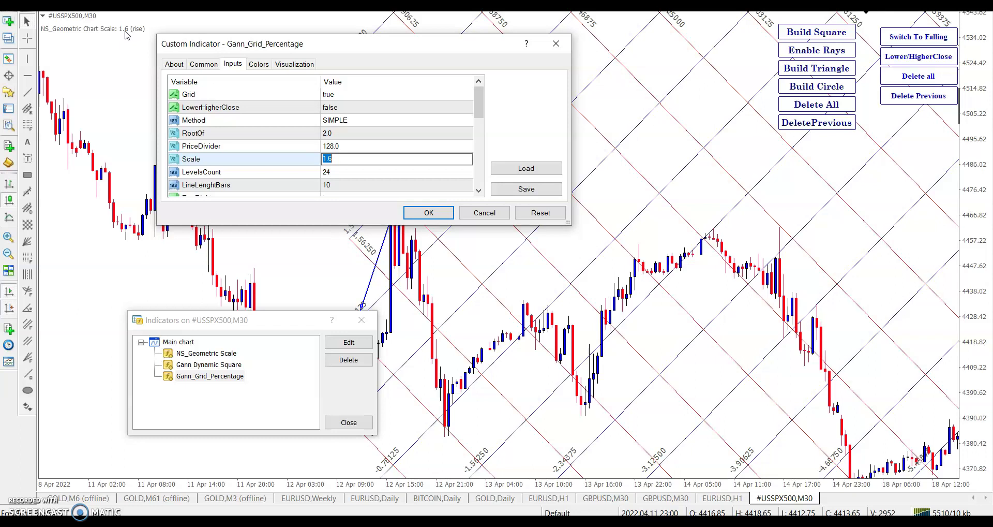
double_click(345, 147)
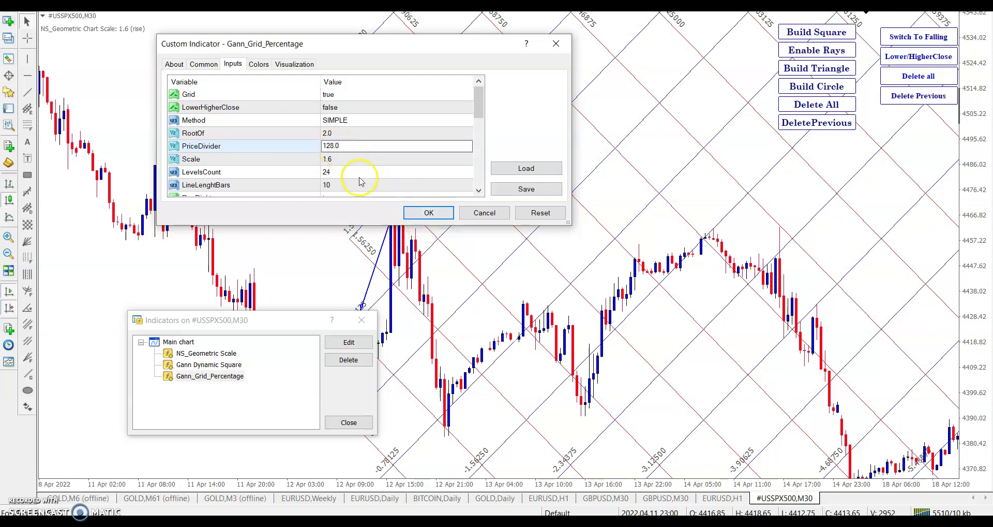
left_click(344, 159)
left_click(437, 217)
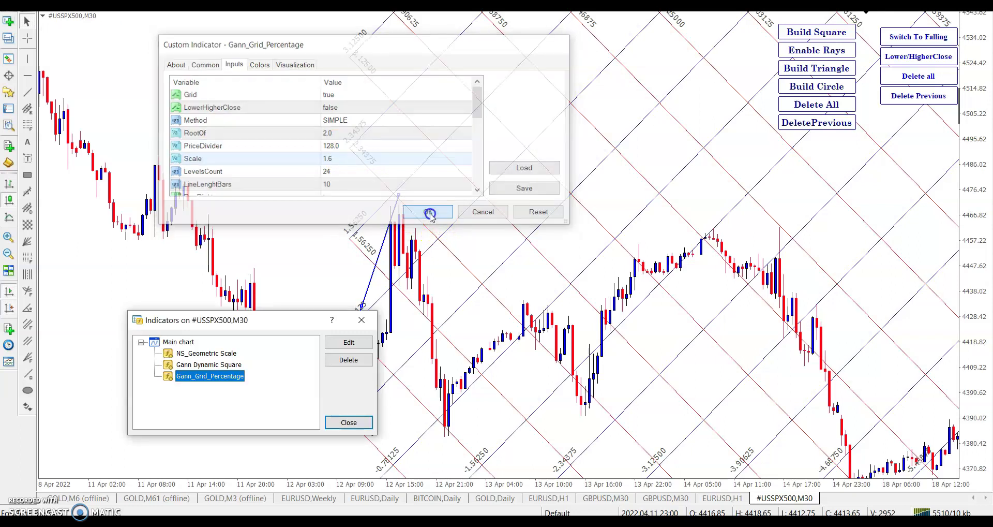
Delete the old Gann grid and build a new one from the trend line's 12 Apr low
left_click(348, 423)
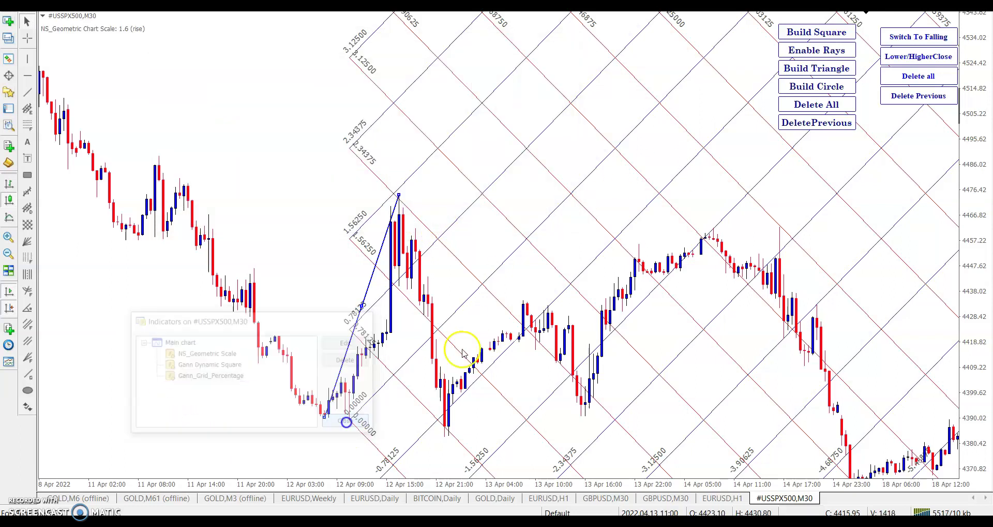
left_click(928, 82)
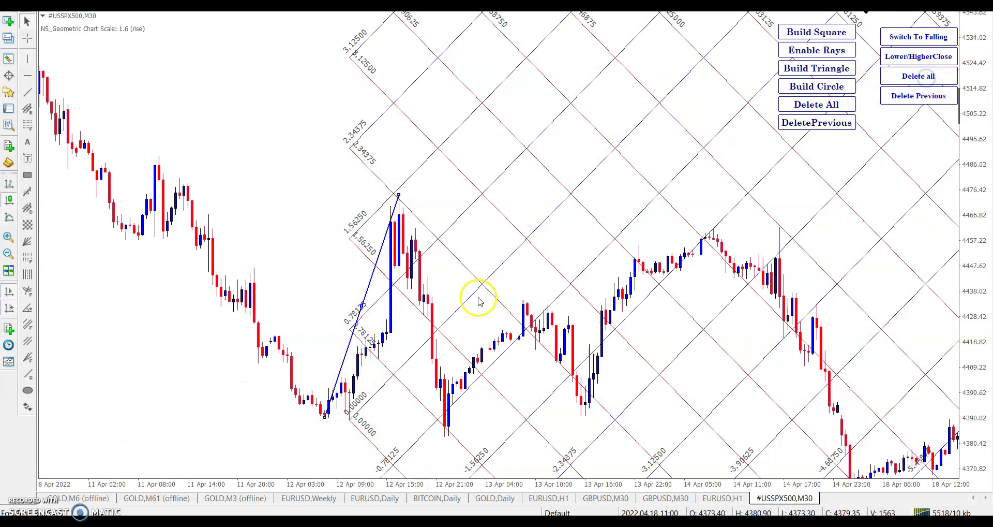
left_click(325, 416)
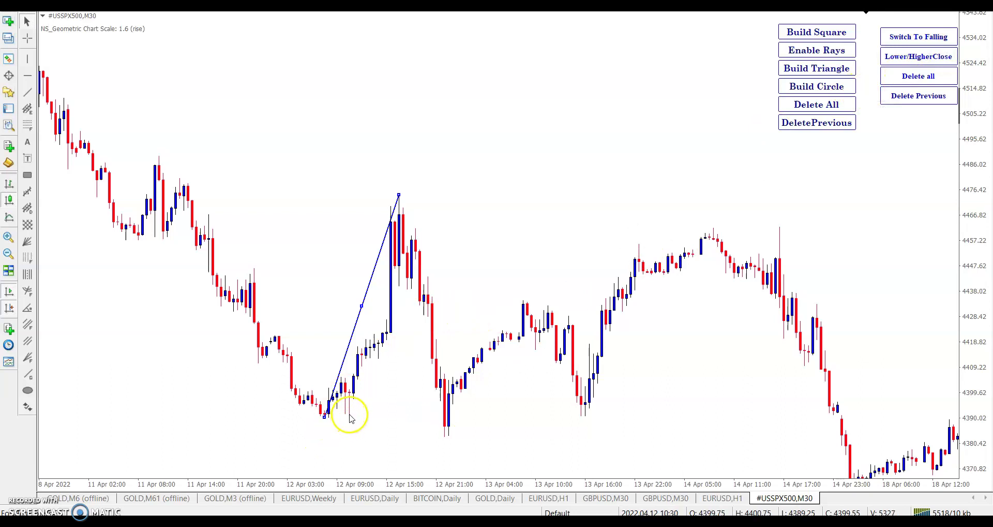
left_click(350, 417)
Measure the swing from the trend-line top, then drag the chart to earlier April candles
middle_click(393, 194)
left_click_drag(393, 194, 461, 296)
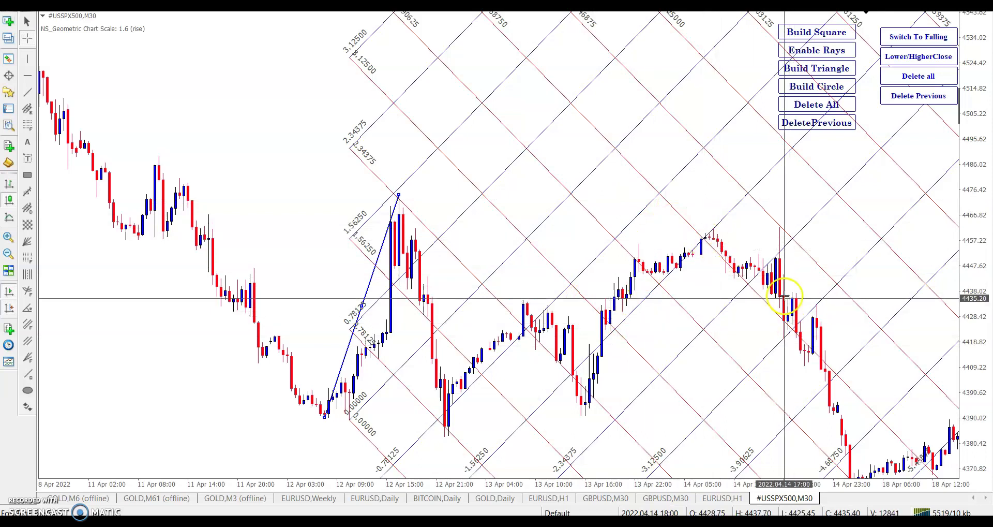
left_click_drag(235, 195, 552, 164)
Build a rising grid at the 8 Apr high and read prices at 11 Apr 10:00 and 21:00
left_click(904, 37)
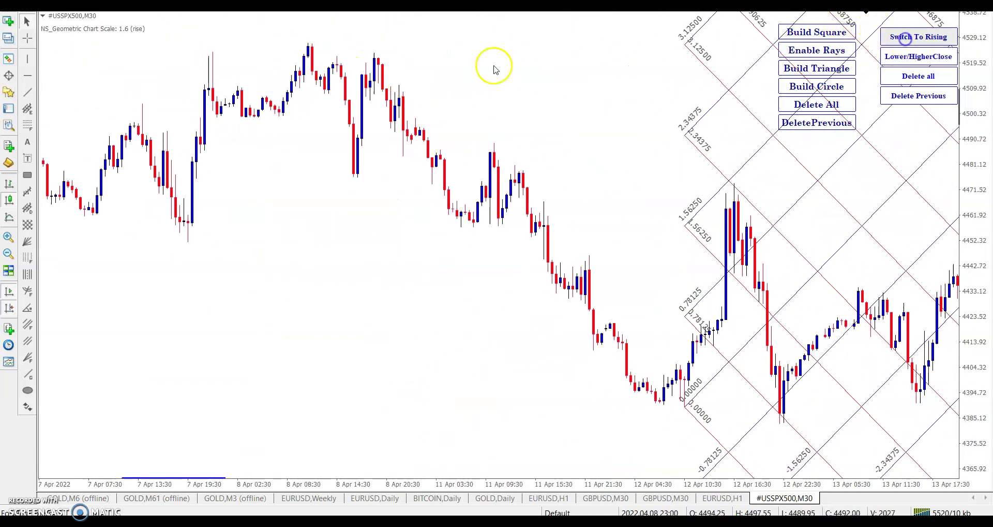
left_click(307, 47)
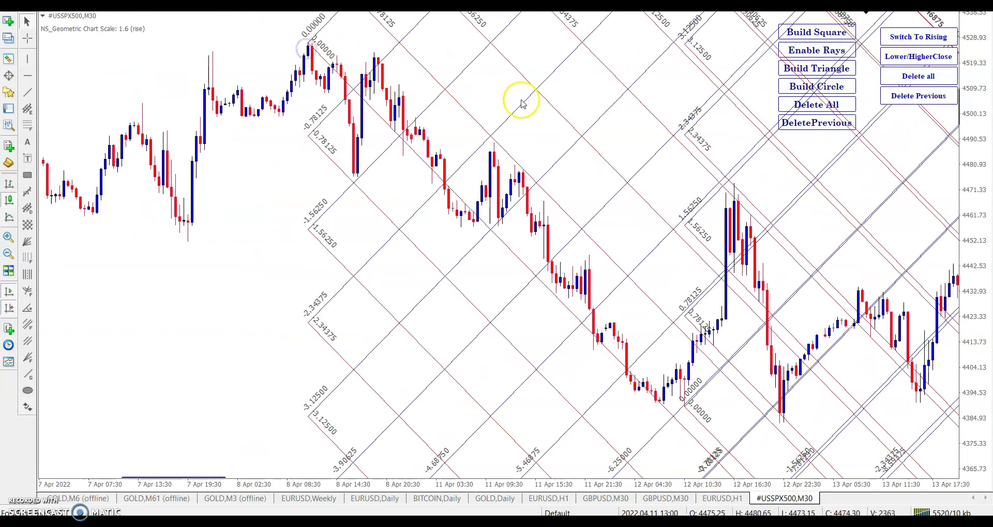
middle_click(490, 135)
left_click(603, 239)
middle_click(583, 231)
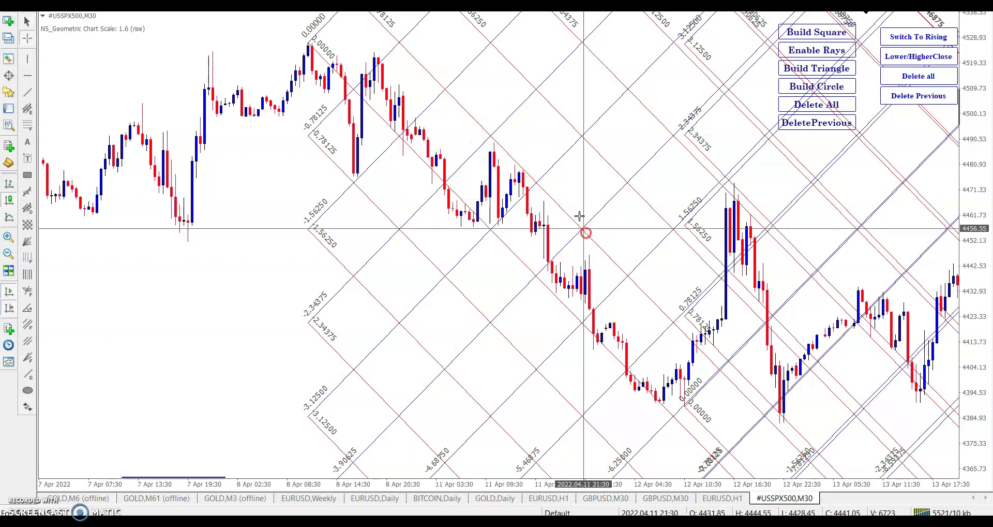
left_click(581, 214)
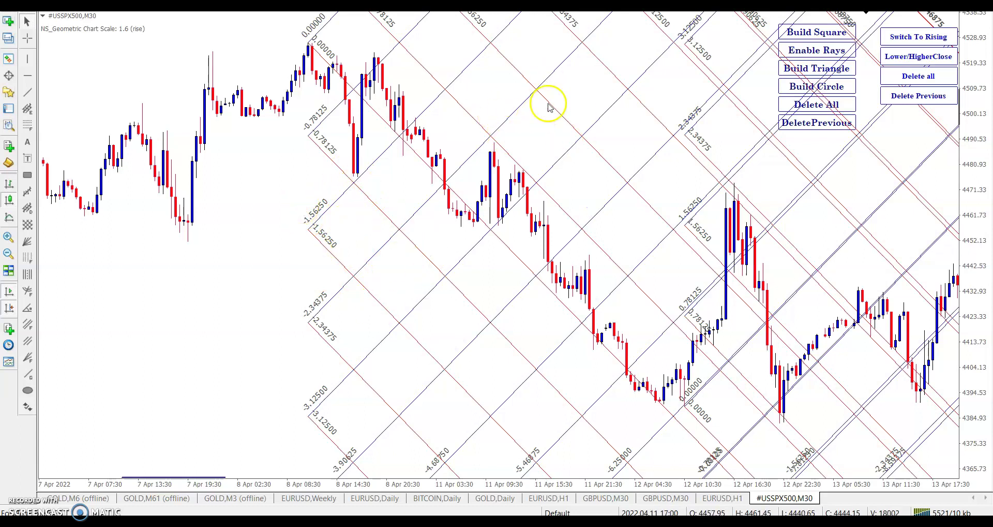
Build a falling grid from the 7 Apr low, then delete all grids
left_click(190, 224)
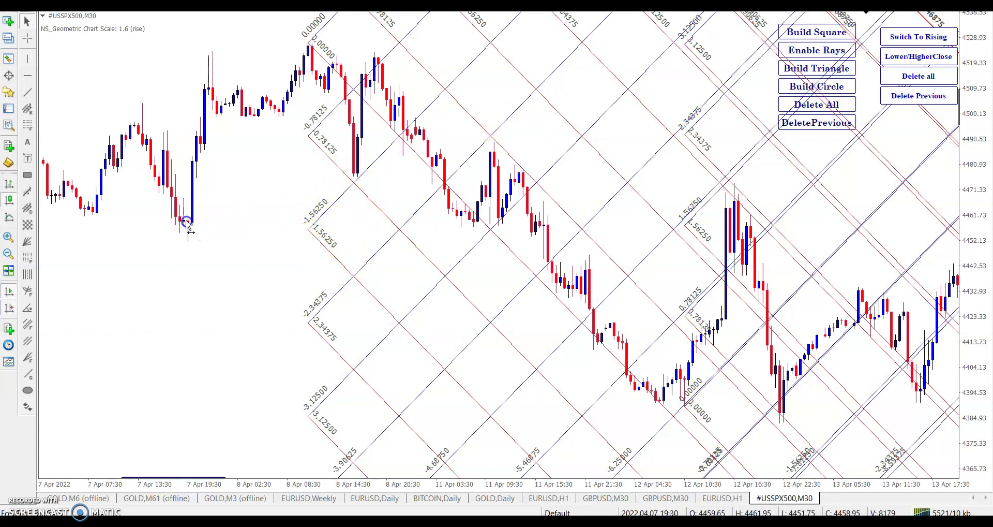
left_click(903, 36)
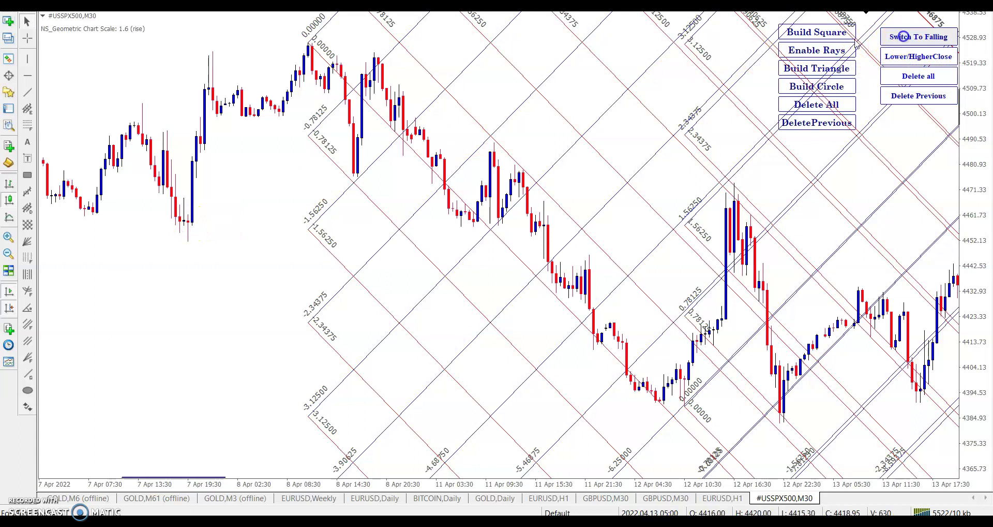
left_click(190, 224)
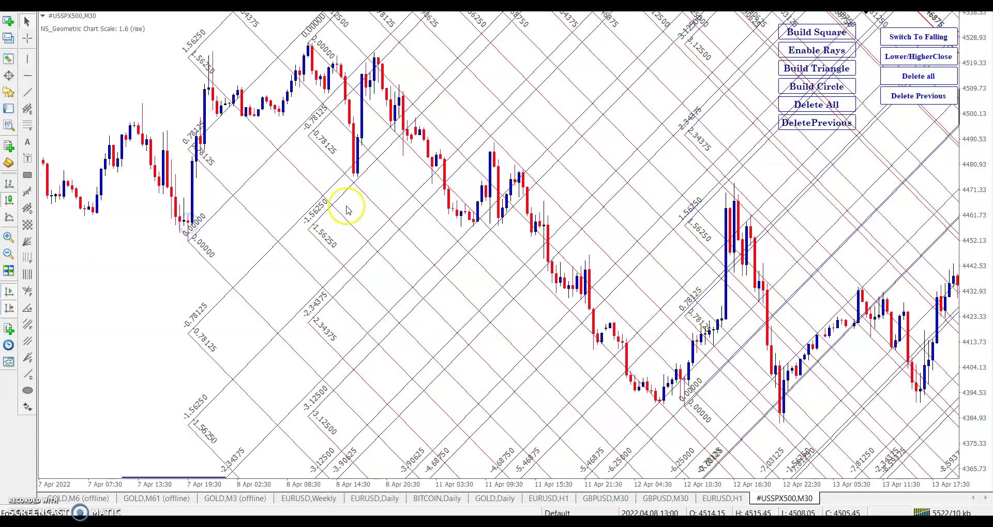
left_click(919, 78)
scroll(366, 189, "up", 10)
scroll(333, 344, "down", 2)
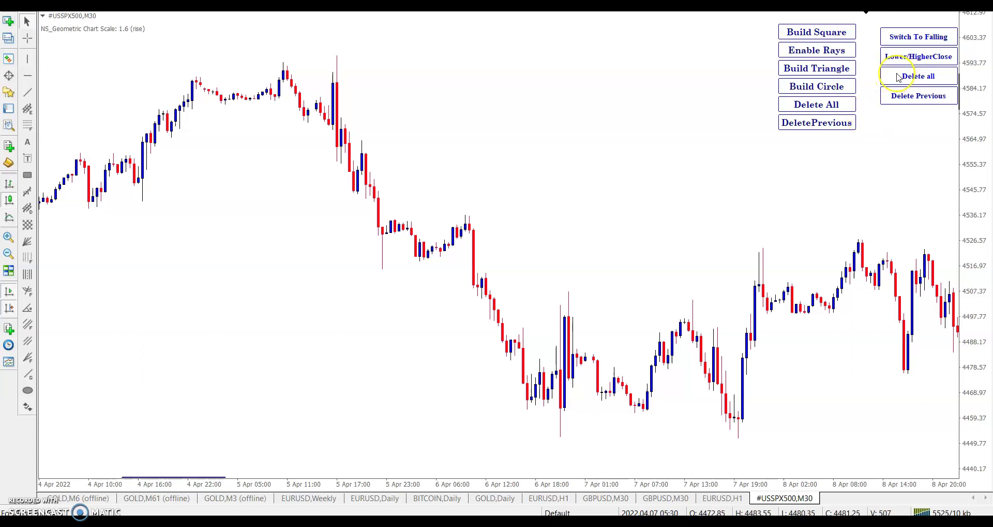
left_click(258, 473)
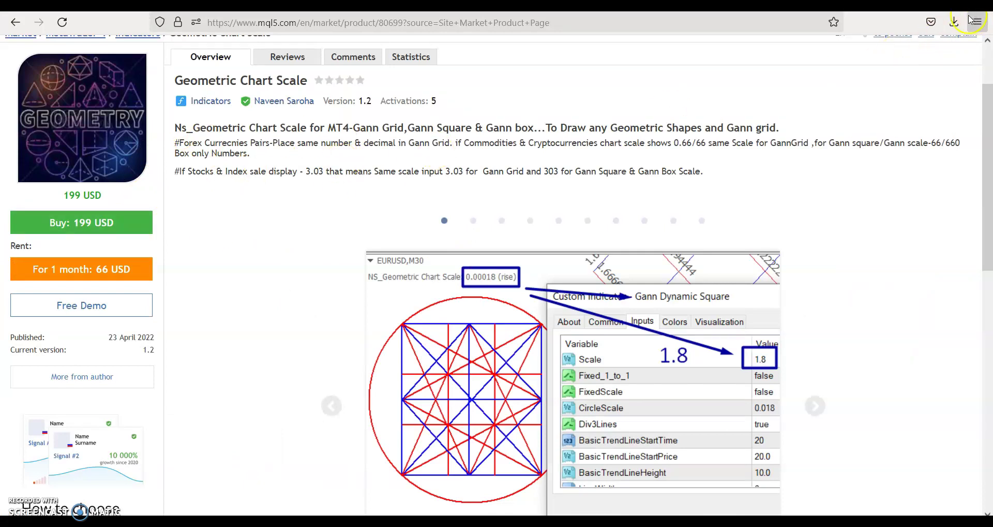
key("alt+Tab")
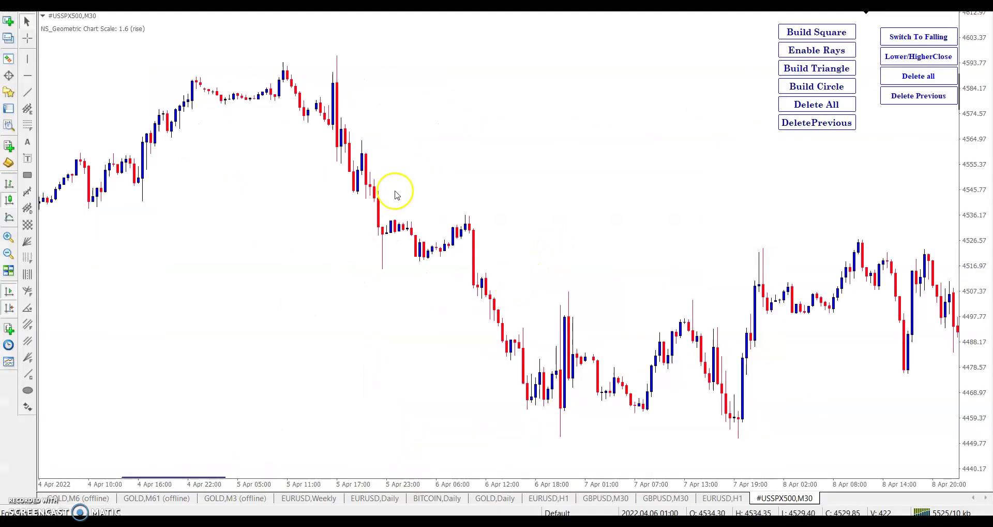
Bring the 18–22 Apr candles into view and uncheck Scale fix, giving geometric scale 2.54
scroll(403, 170, "down", 15)
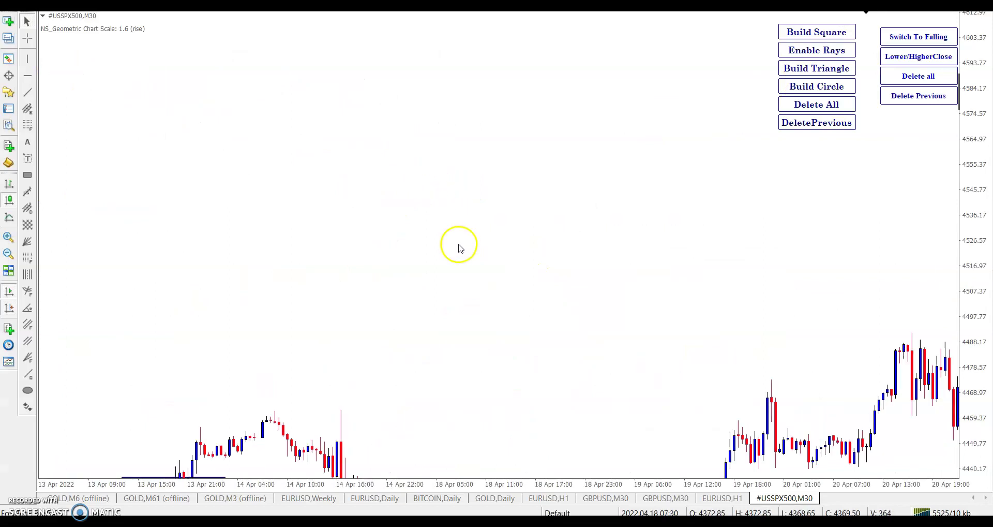
scroll(414, 157, "down", 3)
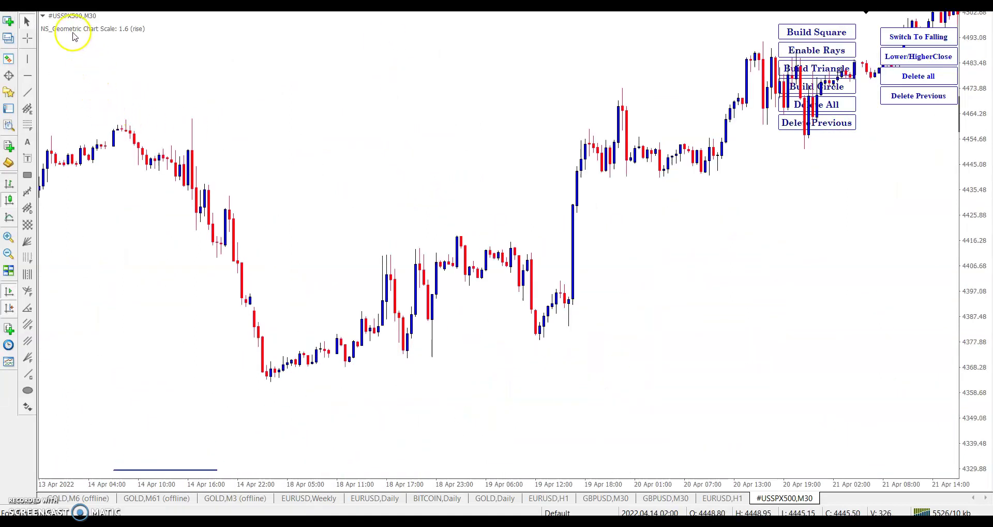
left_click_drag(498, 154, 282, 194)
scroll(585, 178, "down", 5)
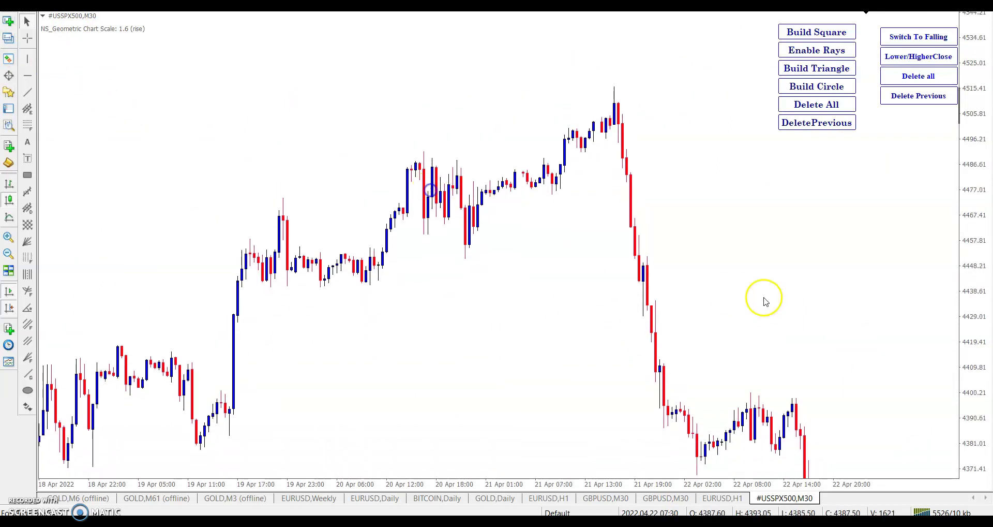
right_click(469, 152)
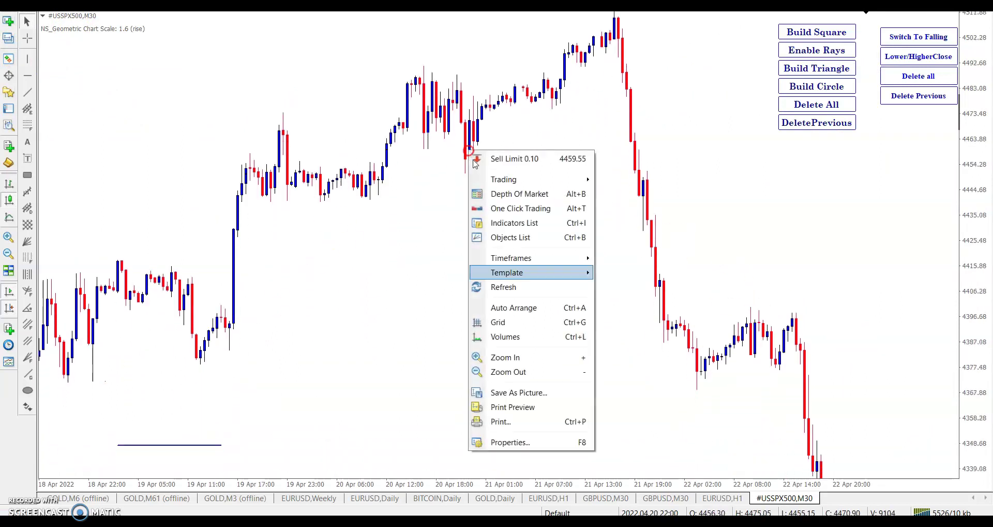
left_click(533, 442)
left_click(324, 282)
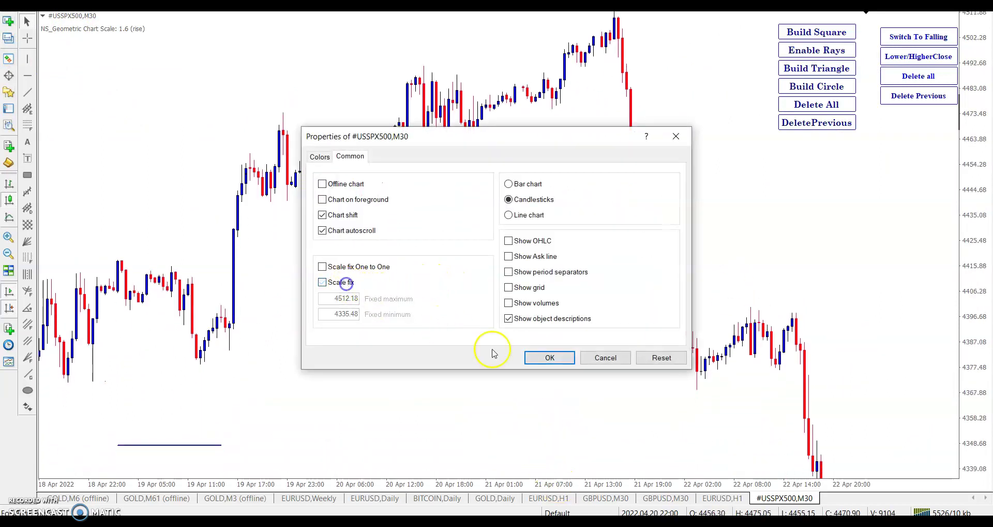
left_click(548, 357)
left_click(381, 311)
mouse_move(321, 266)
left_mouse_down()
mouse_move(337, 270)
mouse_move(310, 271)
left_mouse_up()
Set the Gann_Grid_Percentage Scale to 2.54 and apply it
right_click(443, 123)
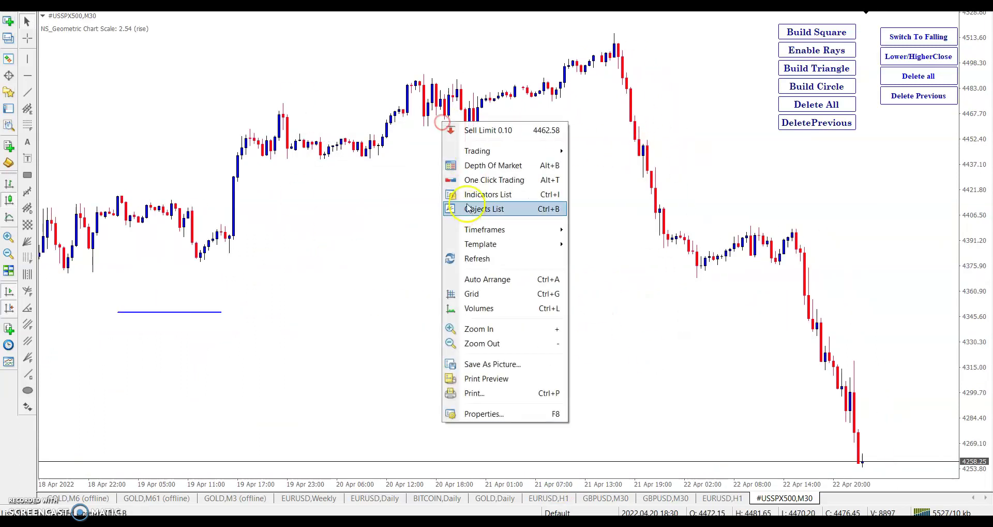
left_click(462, 191)
double_click(219, 376)
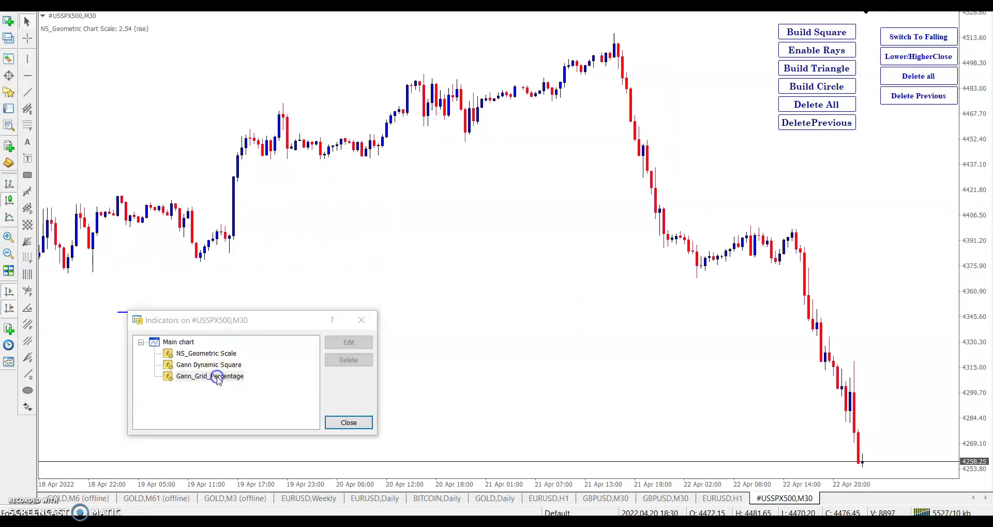
left_click(360, 162)
left_click(359, 162)
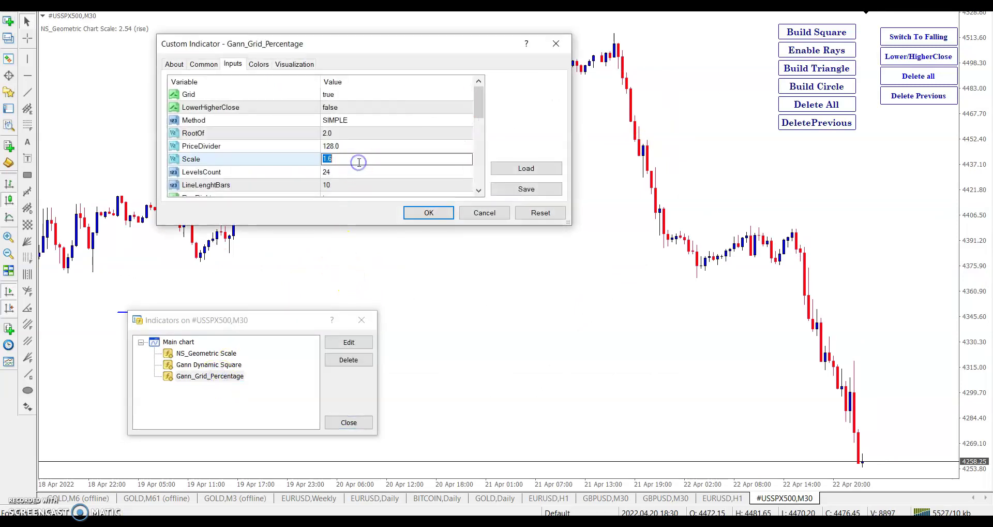
type("2.54")
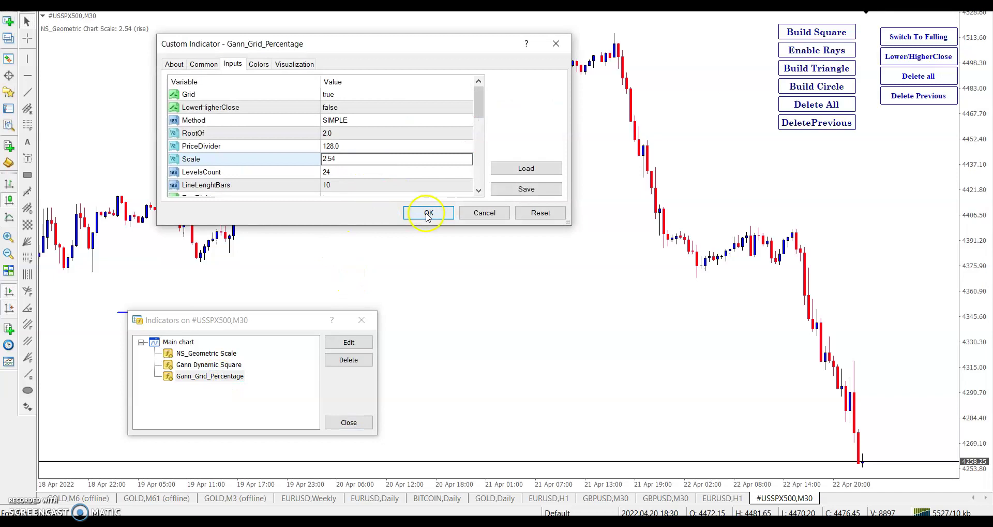
left_click(422, 212)
Set the Gann Dynamic Square Scale to 254.0 and confirm
double_click(228, 365)
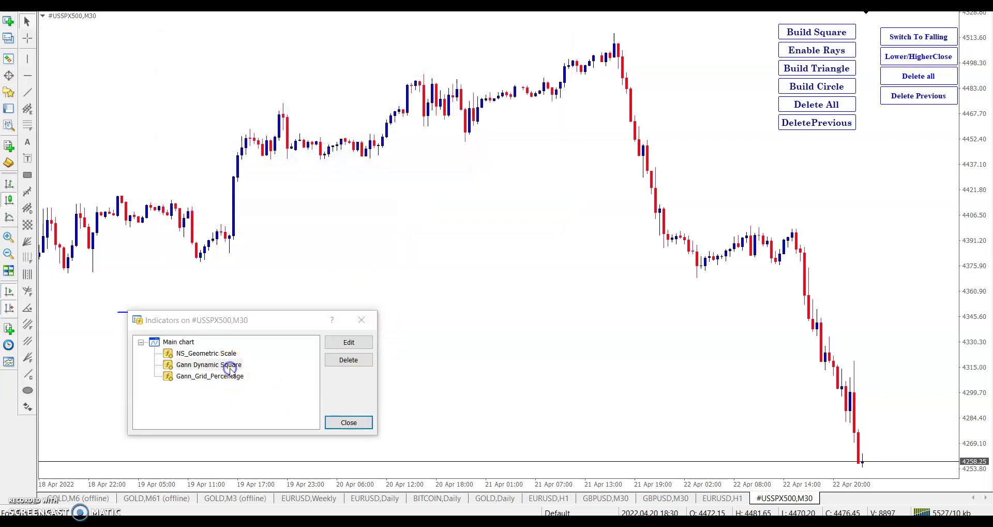
left_click(353, 95)
left_click(352, 94)
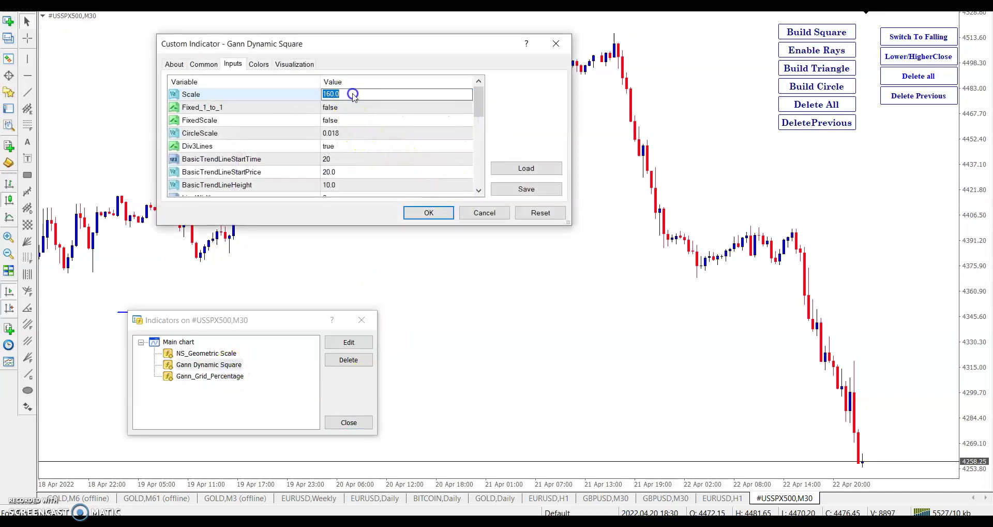
left_click(443, 219)
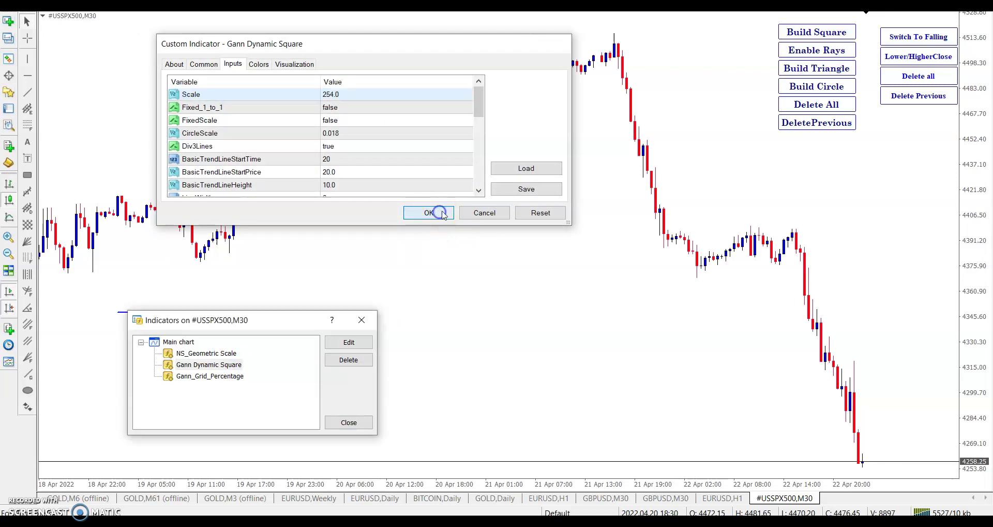
Anchor the blue trendline from the 19 Apr low to high and build a geometric square grid on it
left_click(348, 423)
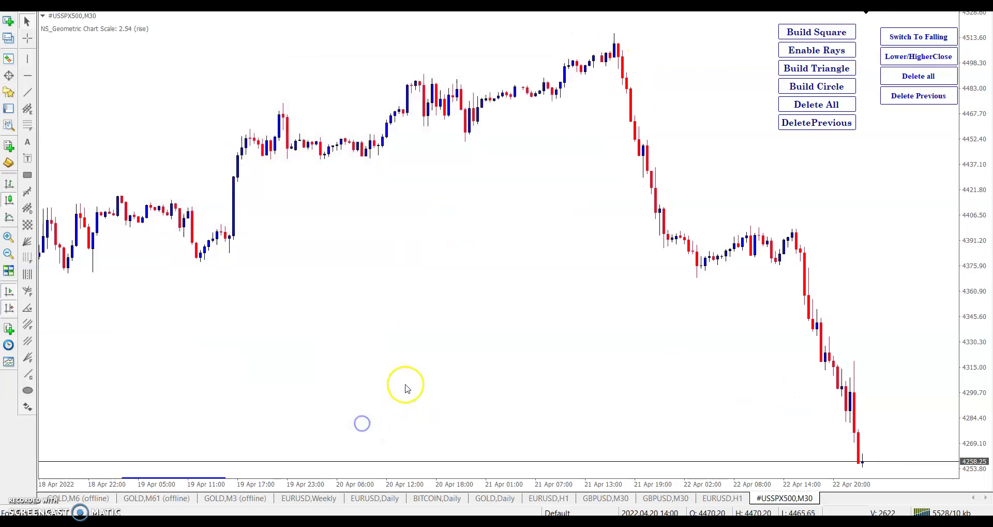
scroll(470, 273, "up", 5)
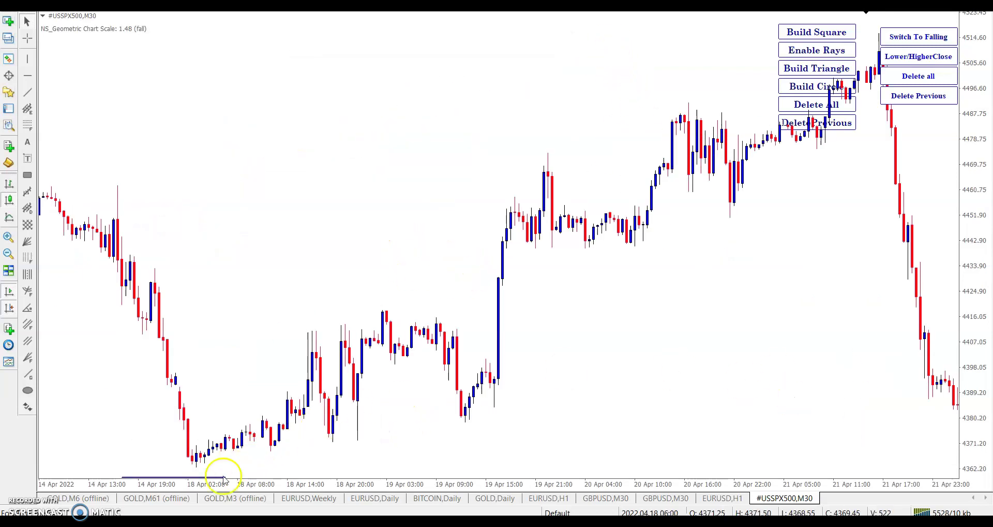
left_click_drag(173, 477, 549, 154)
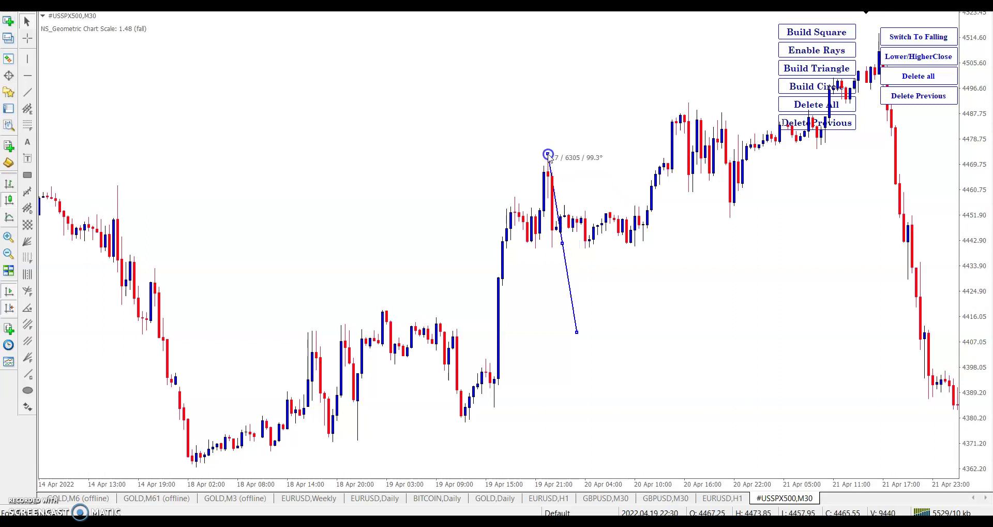
left_click_drag(577, 332, 495, 407)
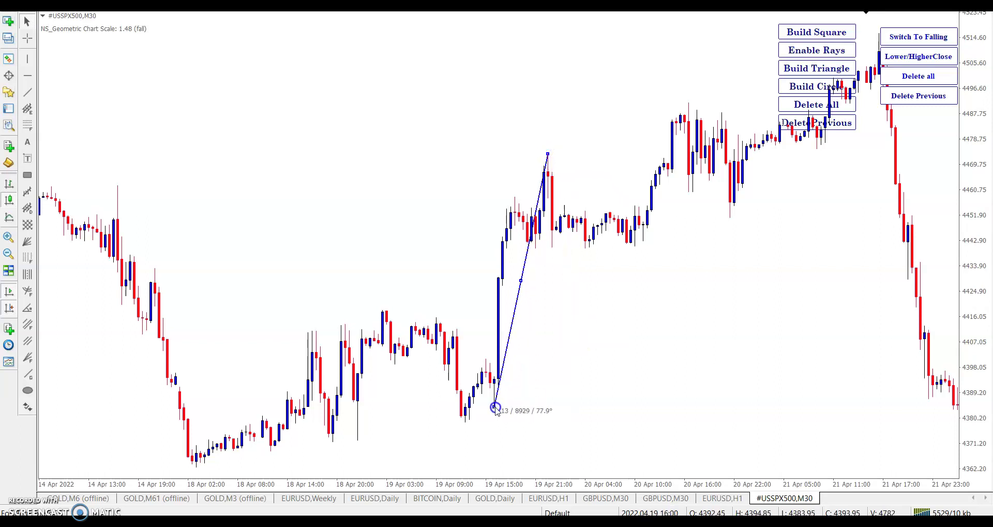
left_click(818, 33)
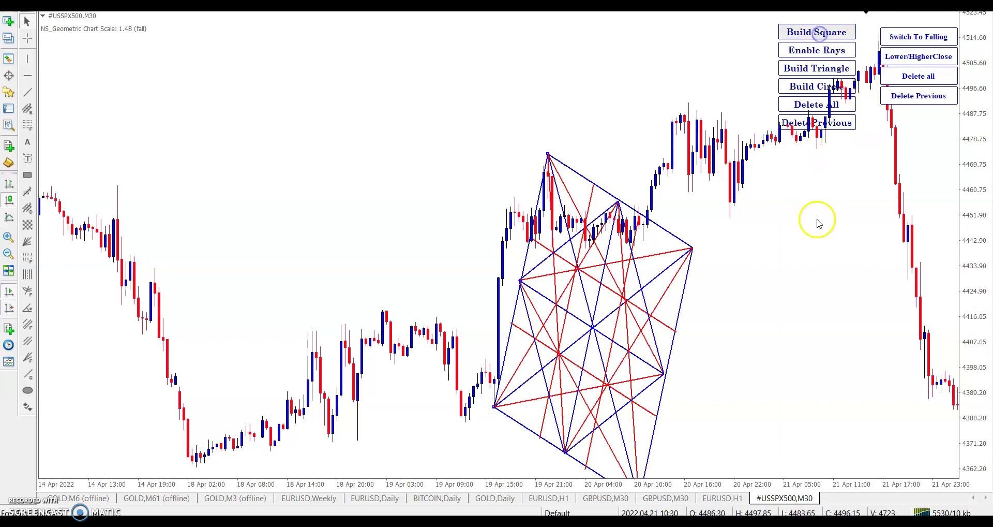
left_click_drag(624, 184, 491, 181)
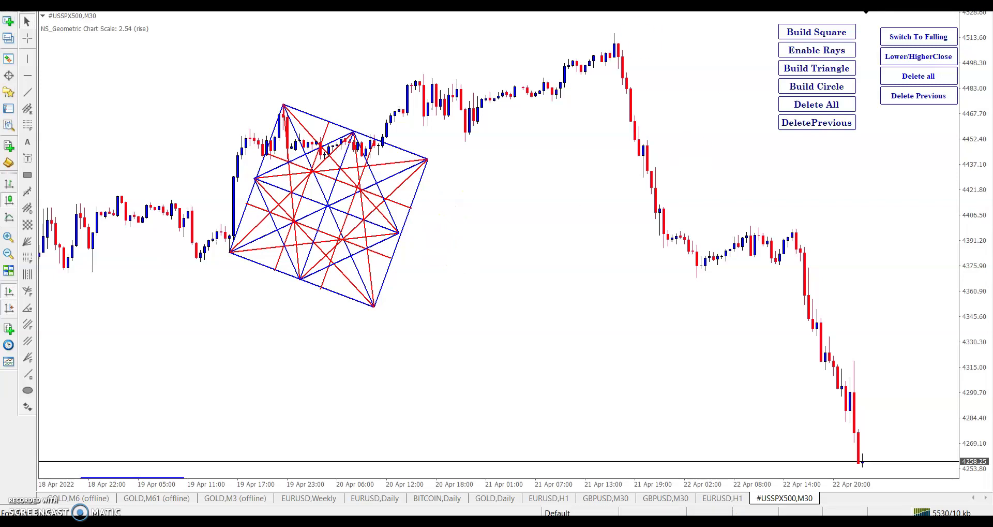
Check the chart Properties and cancel without changes
right_click(576, 234)
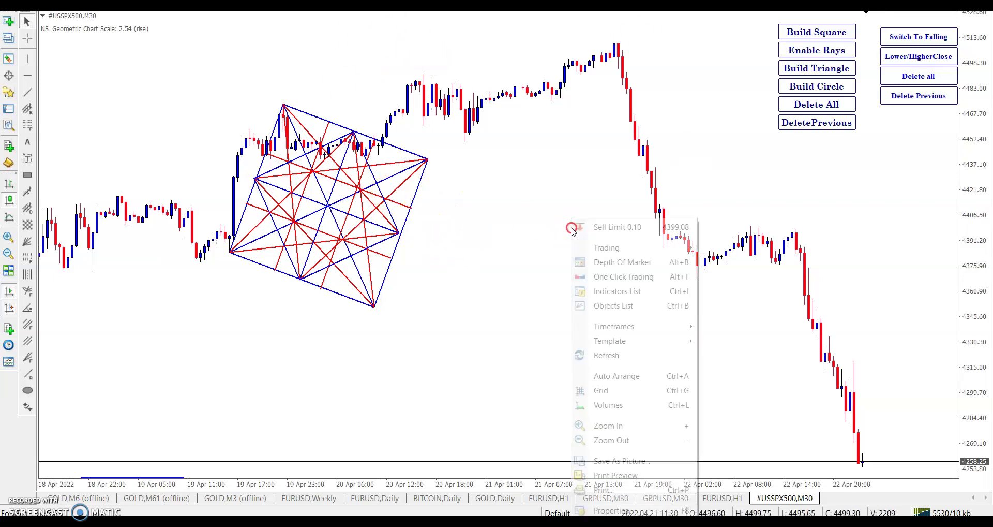
left_click(625, 504)
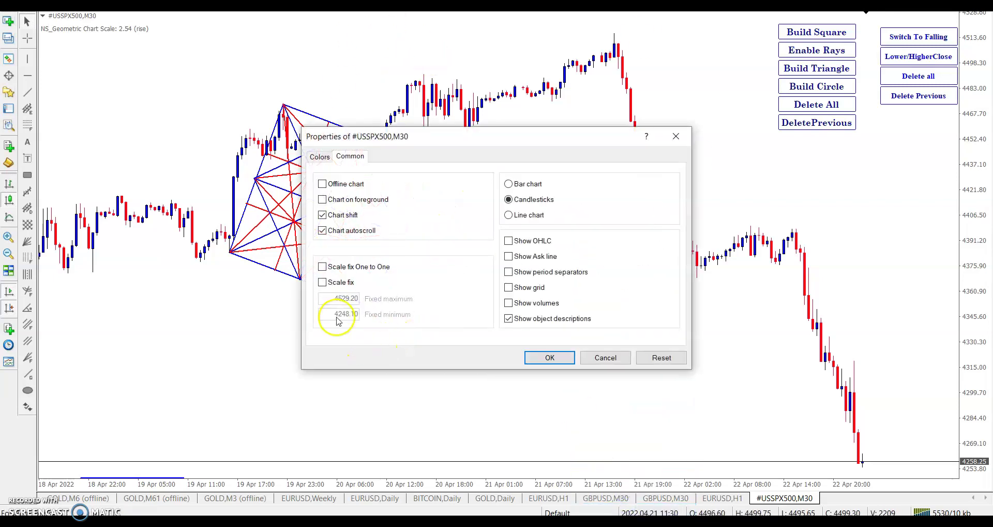
left_click(603, 357)
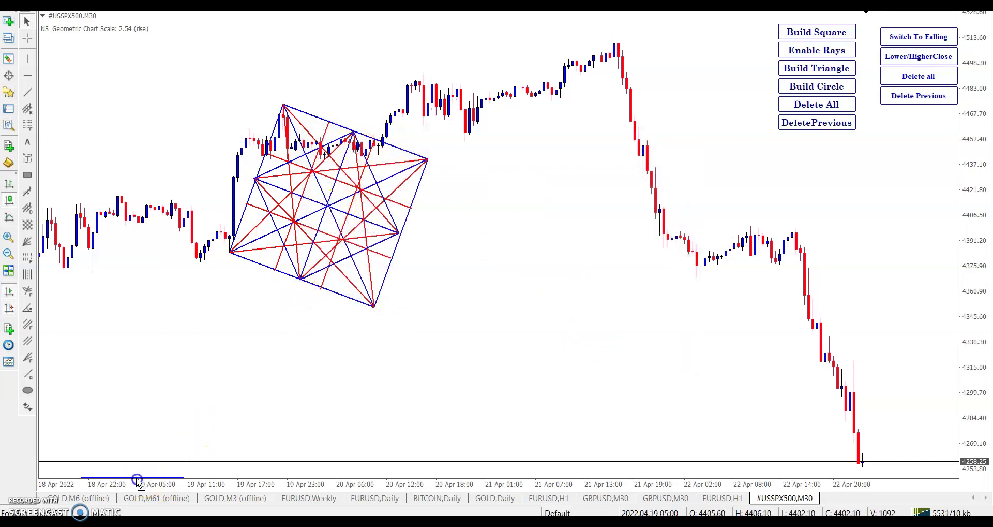
Move the trendline to the 20 Apr high, build a second square, then delete all square grids
left_click_drag(136, 478, 448, 261)
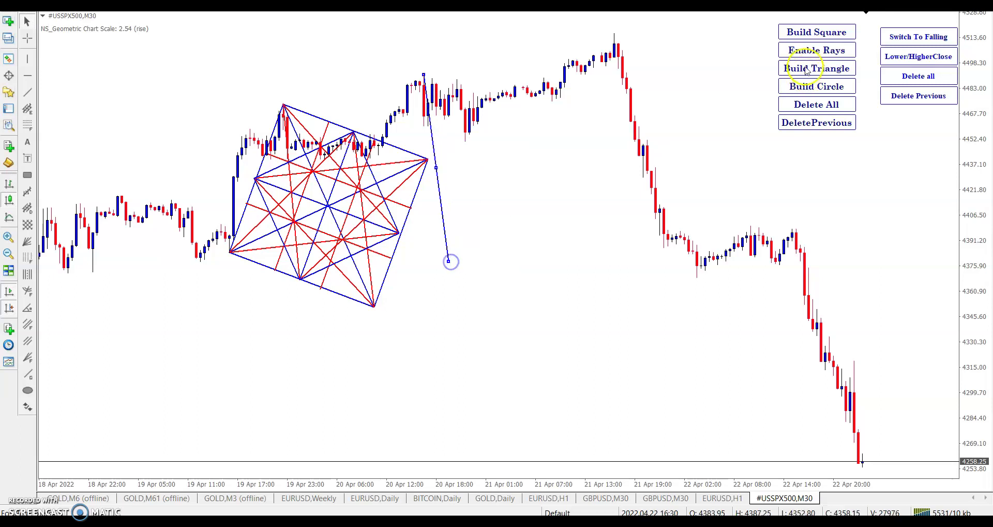
left_click(815, 32)
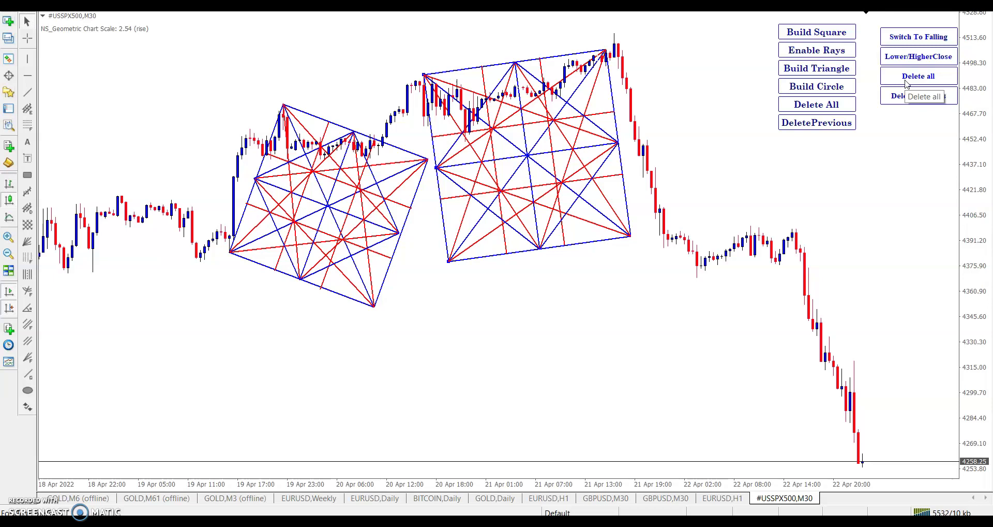
left_click(809, 103)
left_click(936, 97)
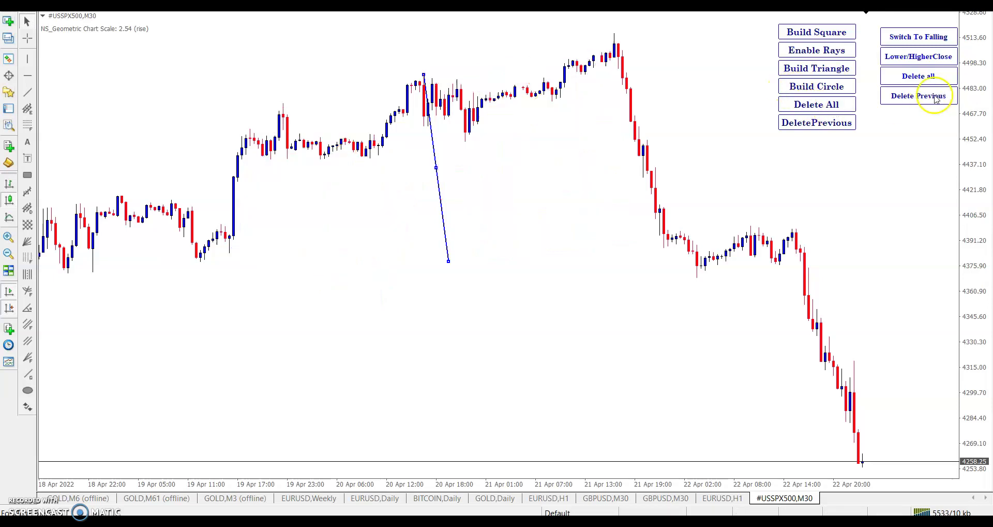
Build a diagonal Gann grid from the 19 Apr low, move the trendline aside, then delete the grid
left_click(202, 260)
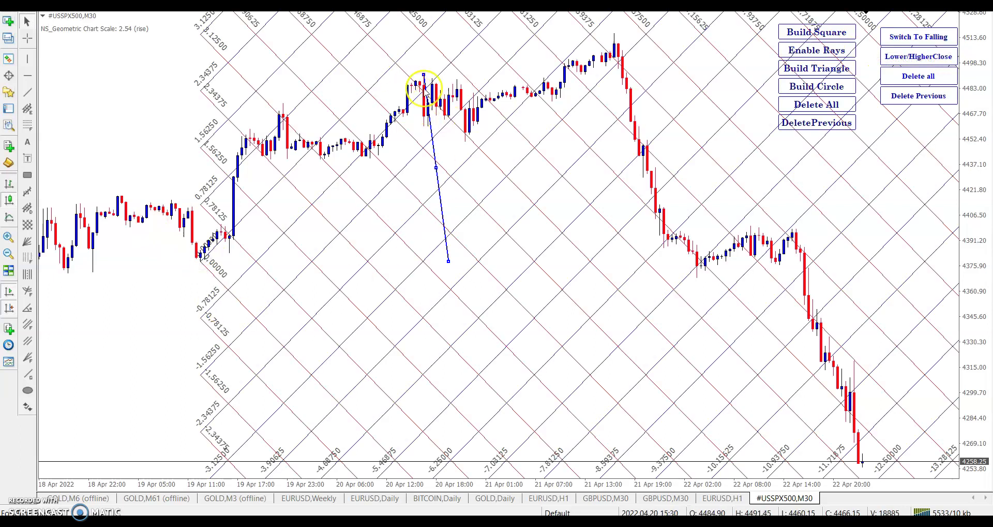
middle_click(605, 60)
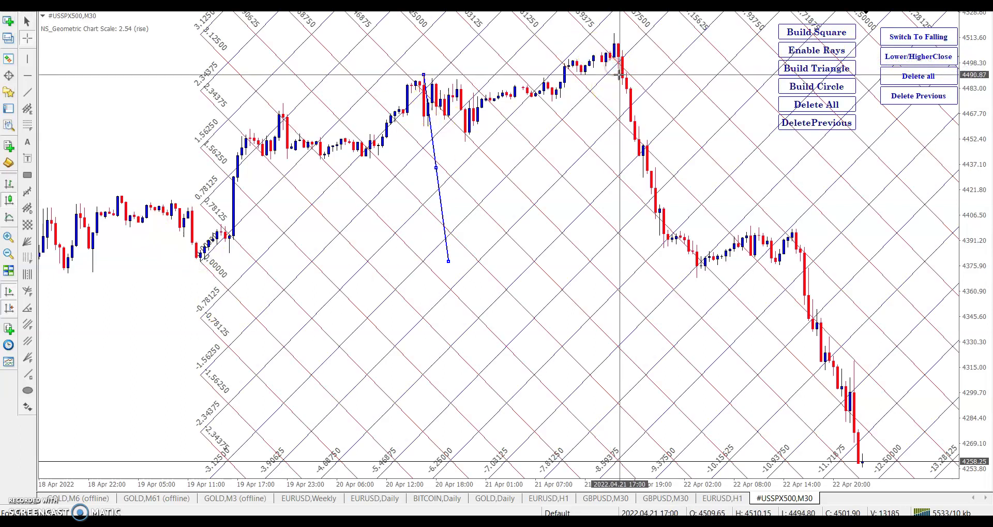
left_click(479, 113)
left_click_drag(436, 167, 130, 335)
middle_click(282, 126)
left_click(282, 126)
left_click(919, 76)
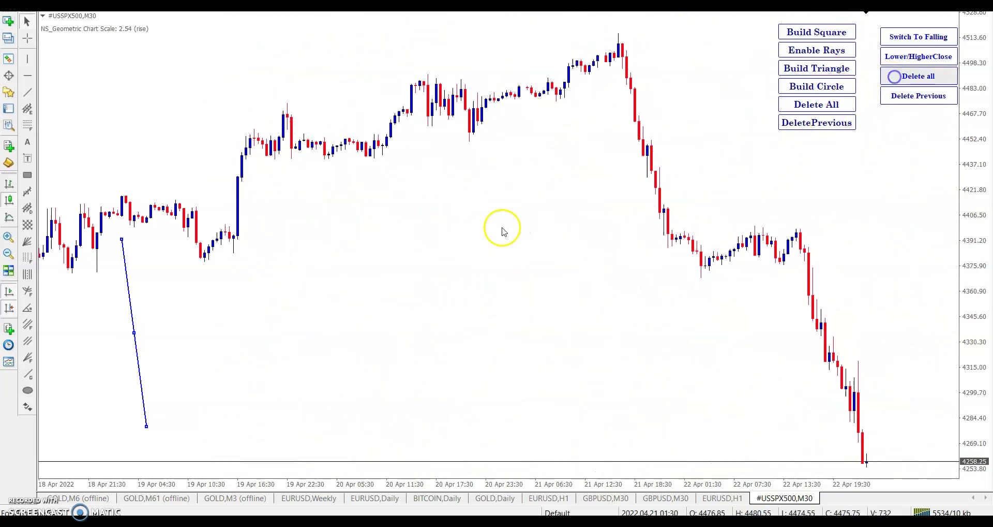
Rebuild the Gann grid from the 18 Apr low, then clear all grids and lines
scroll(501, 228, "up", 5)
scroll(388, 245, "down", 6)
scroll(368, 268, "up", 3)
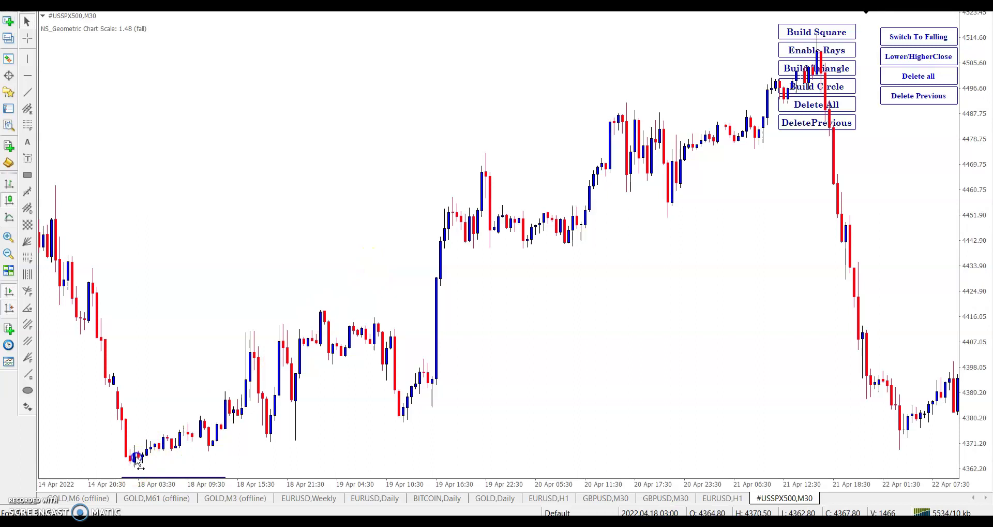
left_click(134, 459)
scroll(491, 389, "down", 5)
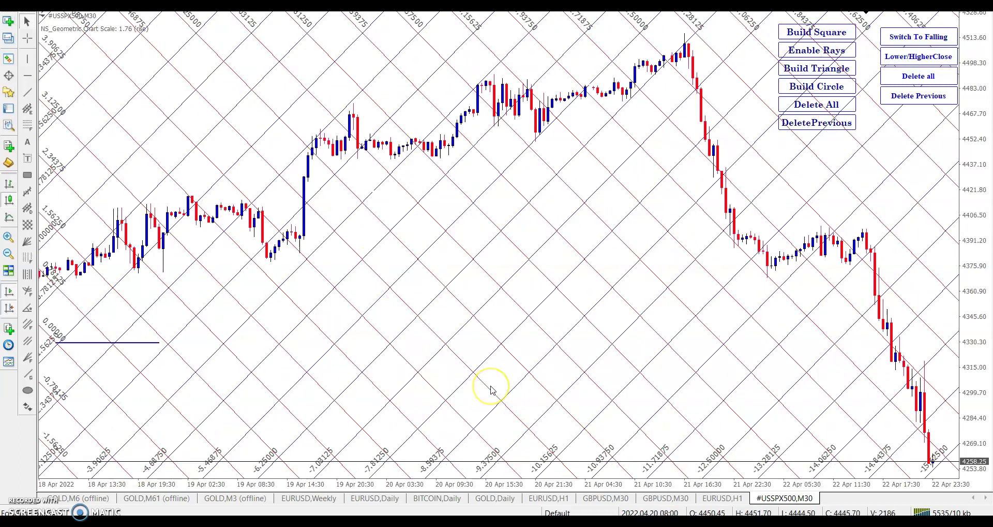
scroll(492, 390, "up", 3)
scroll(491, 381, "up", 2)
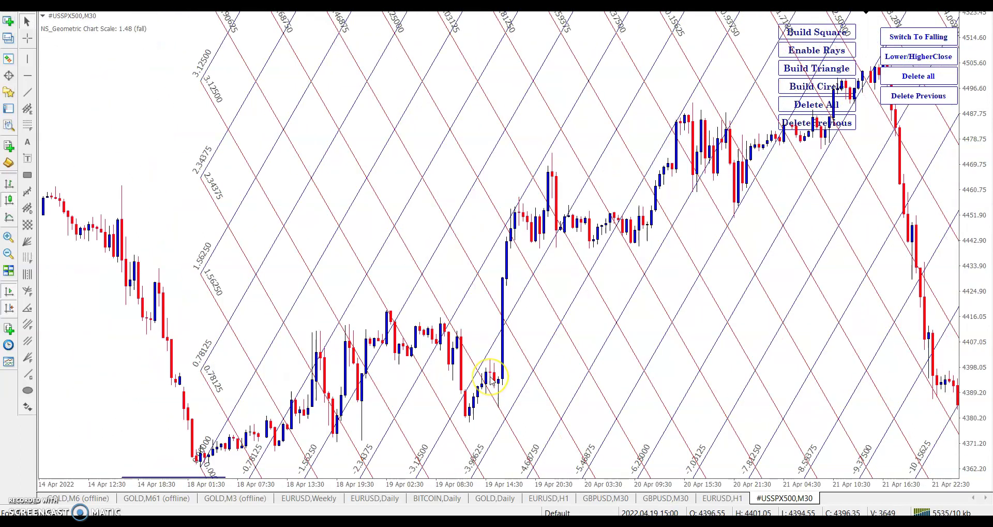
scroll(484, 372, "up", 3)
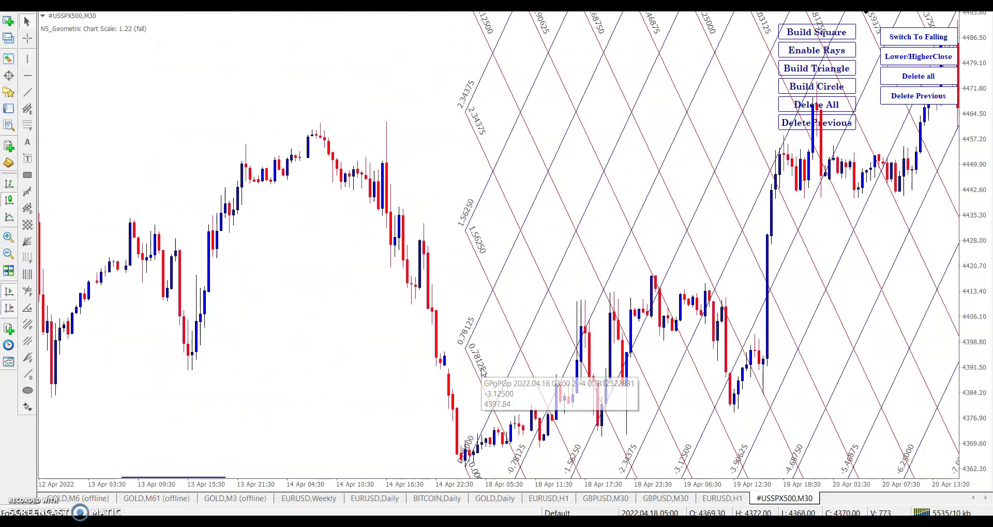
scroll(470, 222, "down", 6)
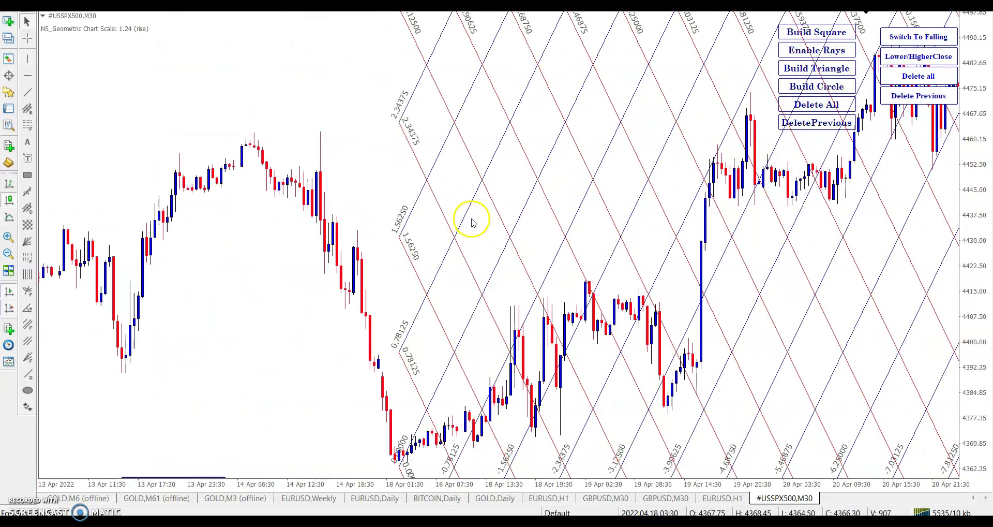
left_click(913, 78)
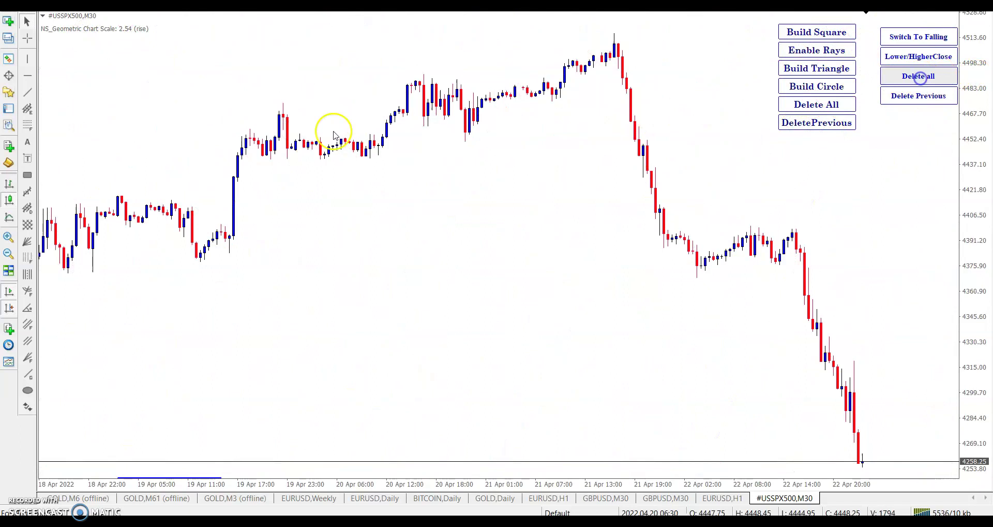
Switch the chart to EURUSD from the Market Watch symbol list
left_click(9, 59)
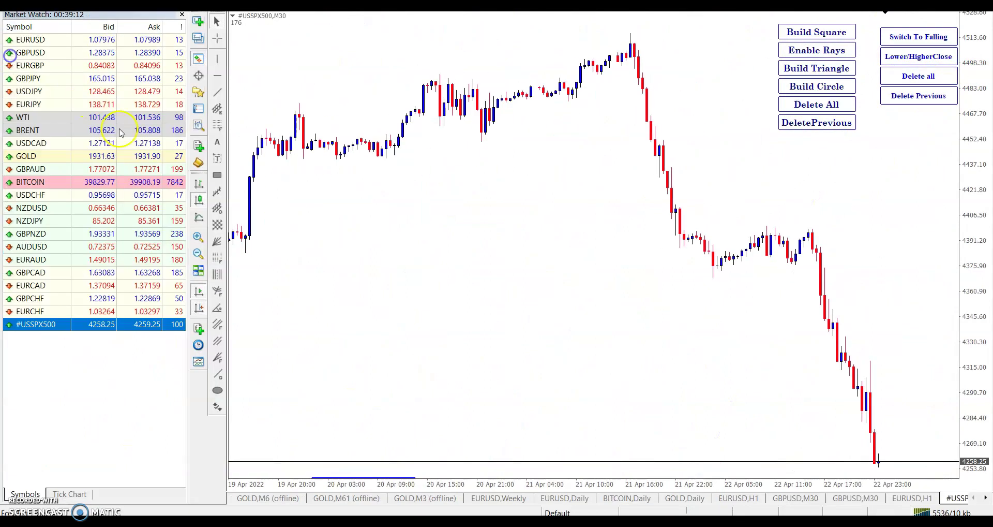
left_click_drag(32, 43, 459, 177)
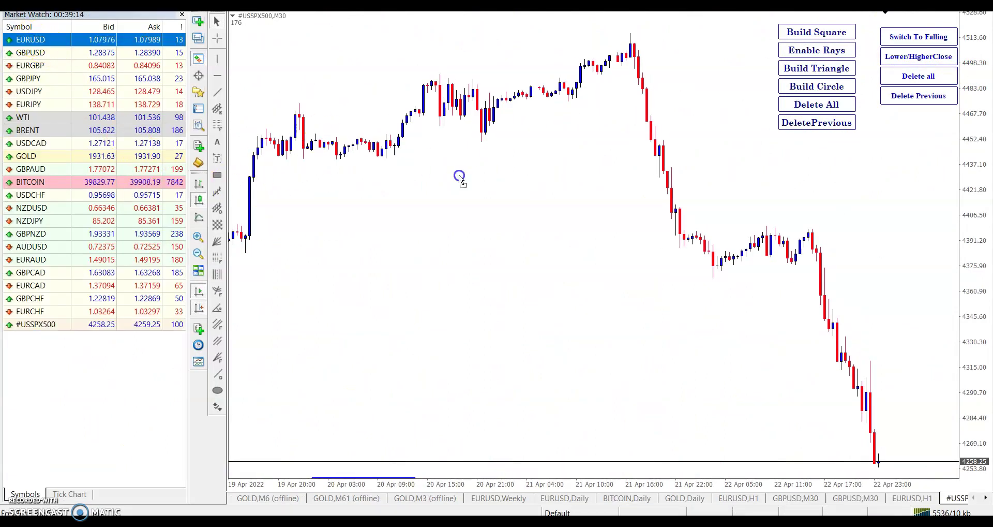
left_click(182, 14)
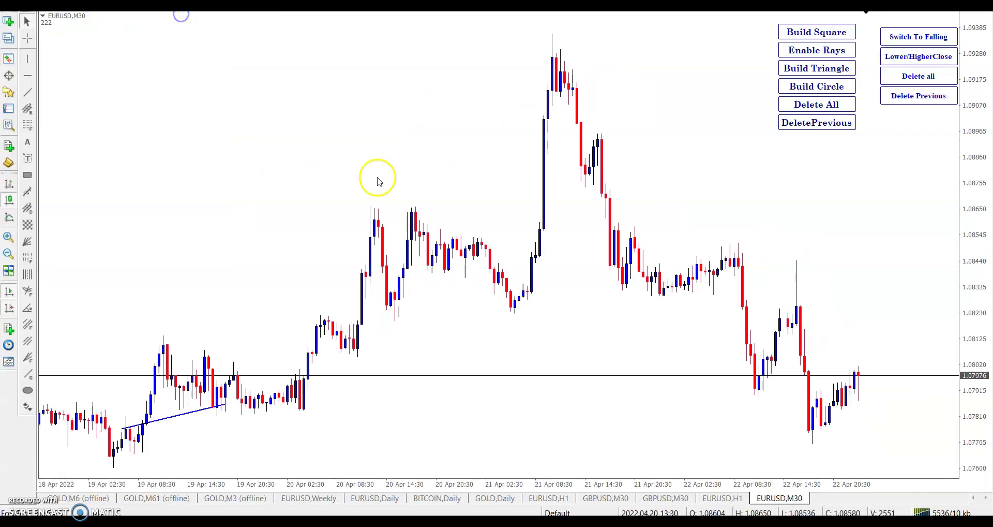
Set the Gann_Grid_Percentage Scale to 0.00018
right_click(457, 190)
left_click(500, 267)
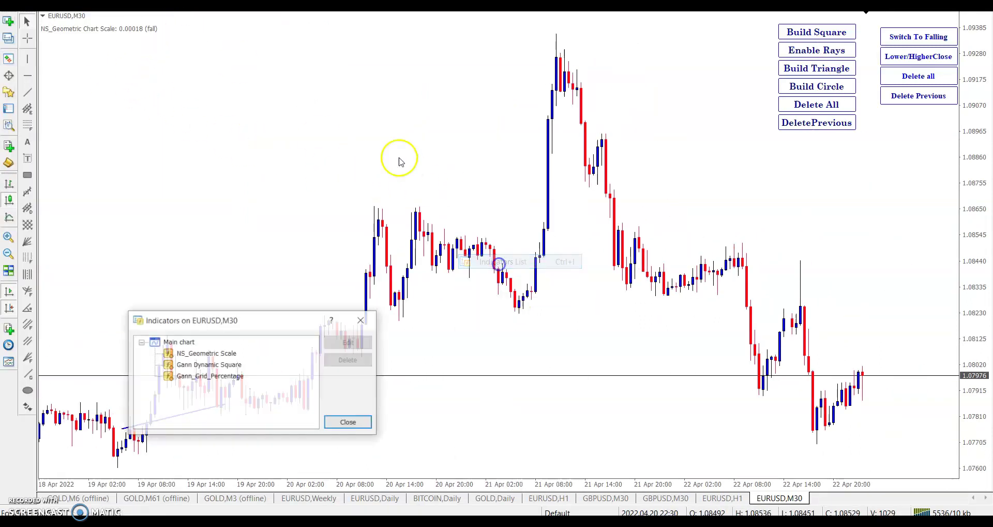
double_click(236, 376)
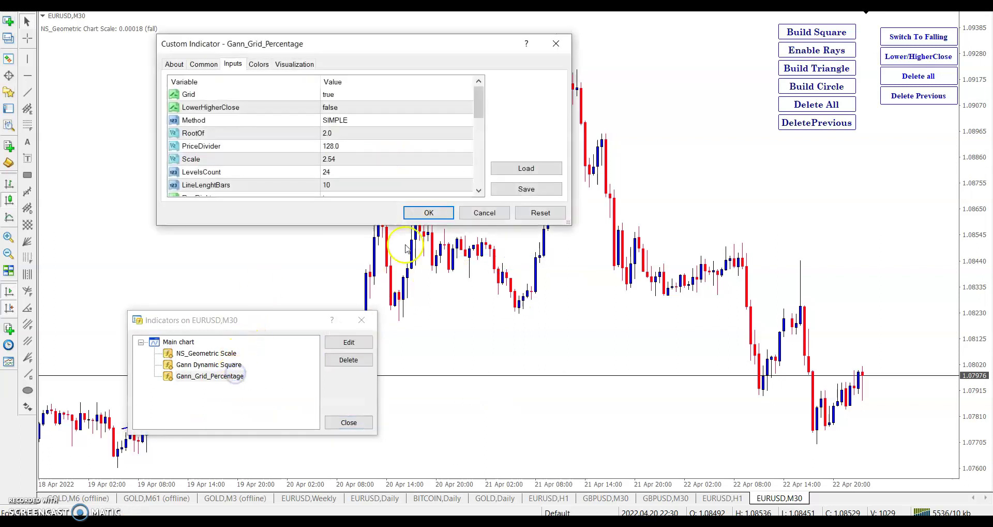
left_click(353, 159)
left_click(353, 159)
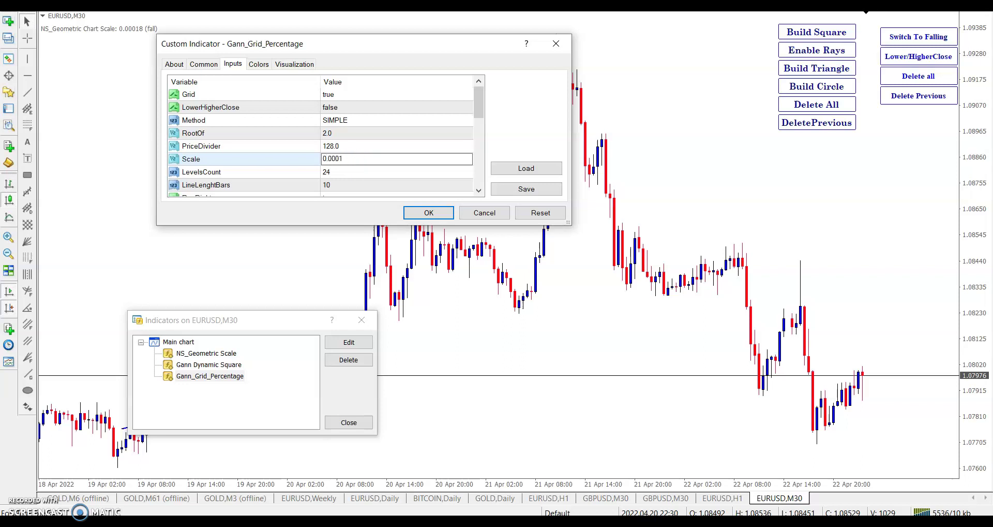
left_click(429, 214)
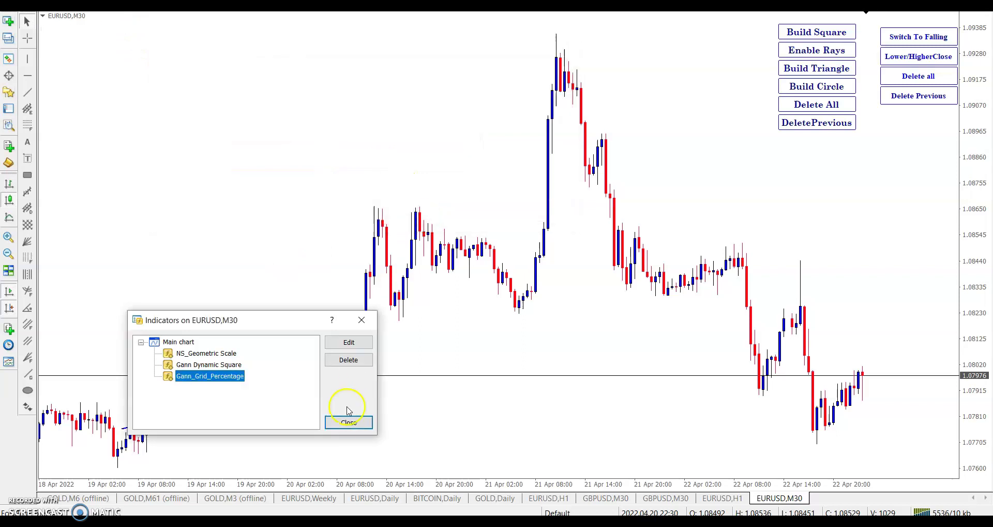
Apply the Gann Dynamic Square Scale setting, then move the trend line above the 20 Apr highs
double_click(221, 364)
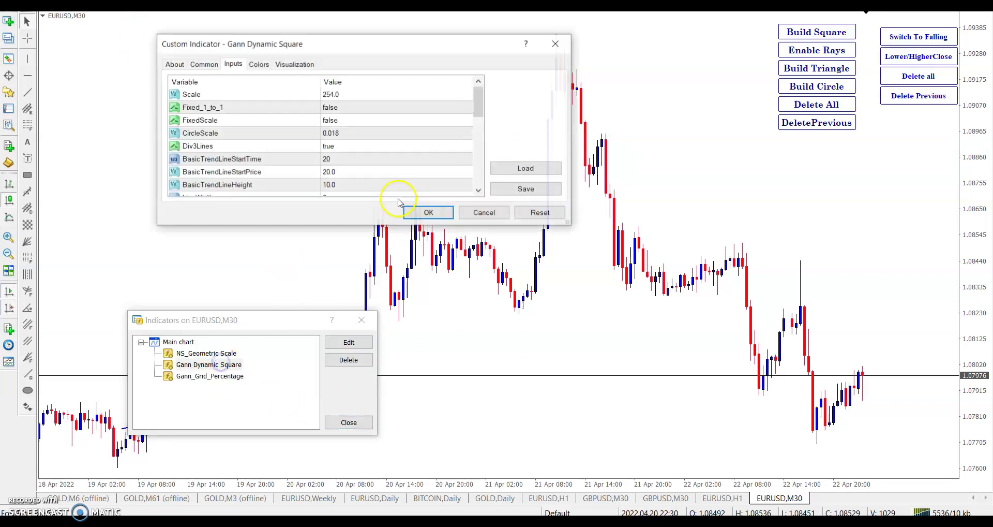
left_click(344, 94)
left_click(344, 93)
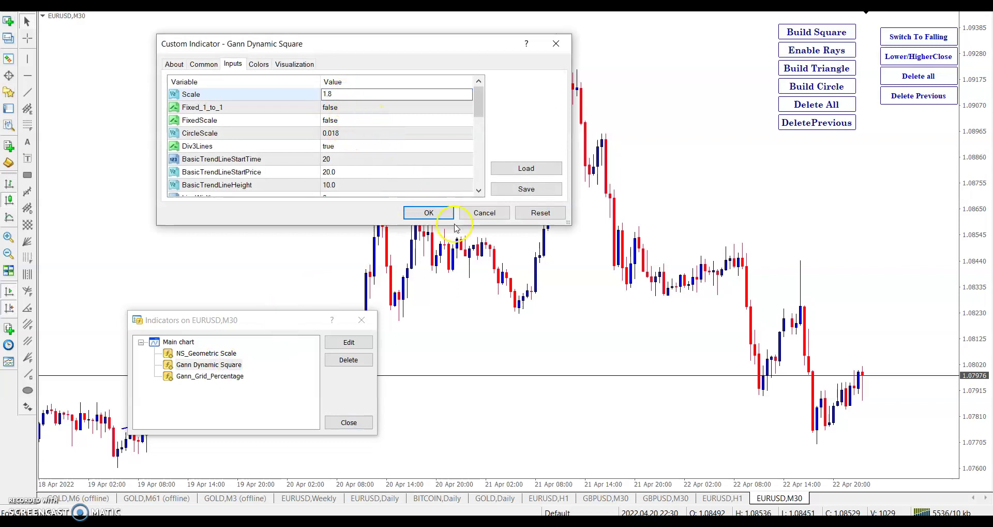
left_click(439, 213)
left_click(348, 422)
left_click(174, 417)
left_click_drag(174, 417, 423, 199)
Steepen the trend line, build a trial Gann square, then delete it
left_click_drag(477, 180, 424, 434)
left_click(822, 32)
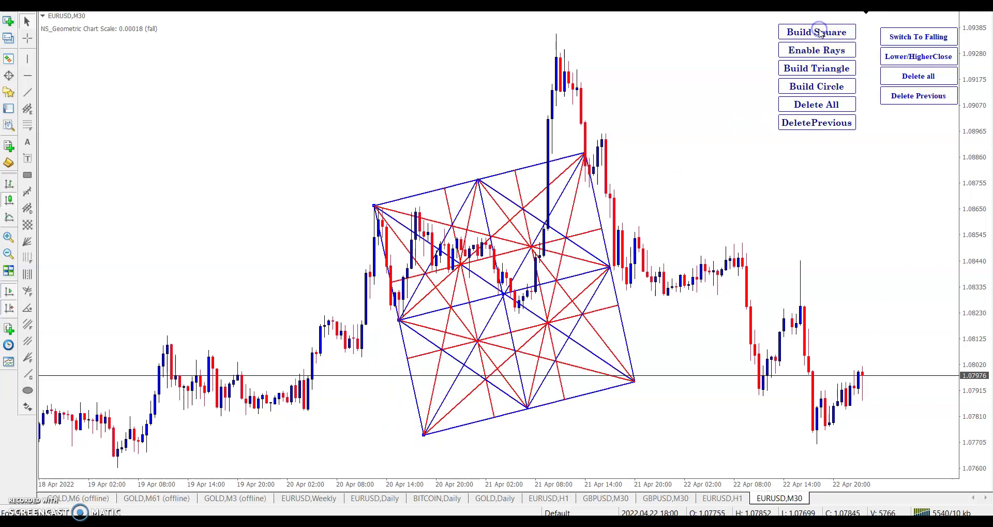
left_click(811, 105)
Stand the line vertically above the 20 Apr high, build a square with a fitted circle, then clear both
left_click_drag(424, 434, 374, 56)
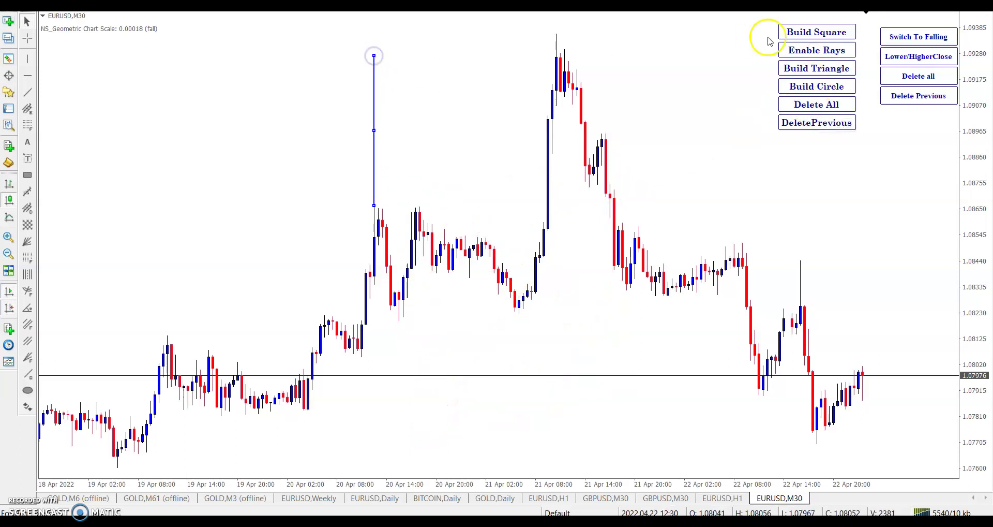
left_click(806, 32)
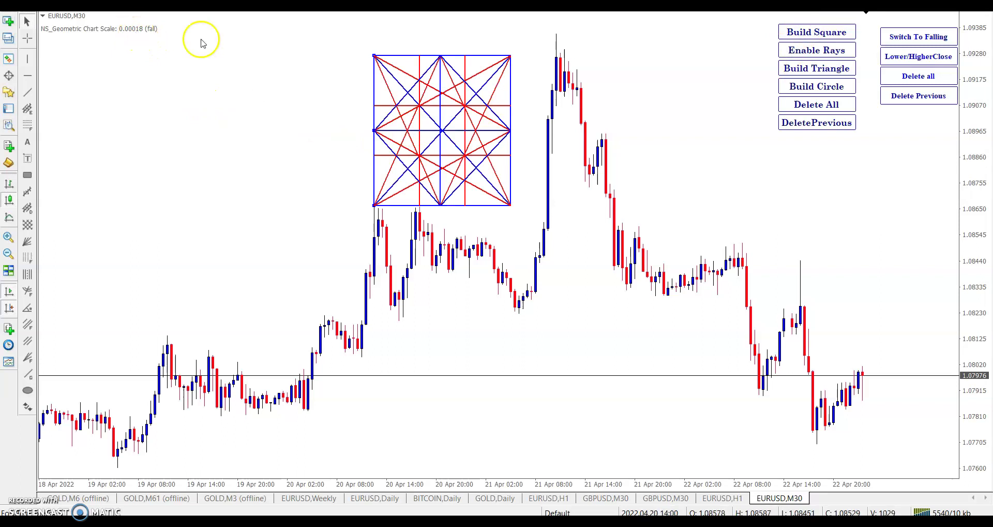
left_click(831, 89)
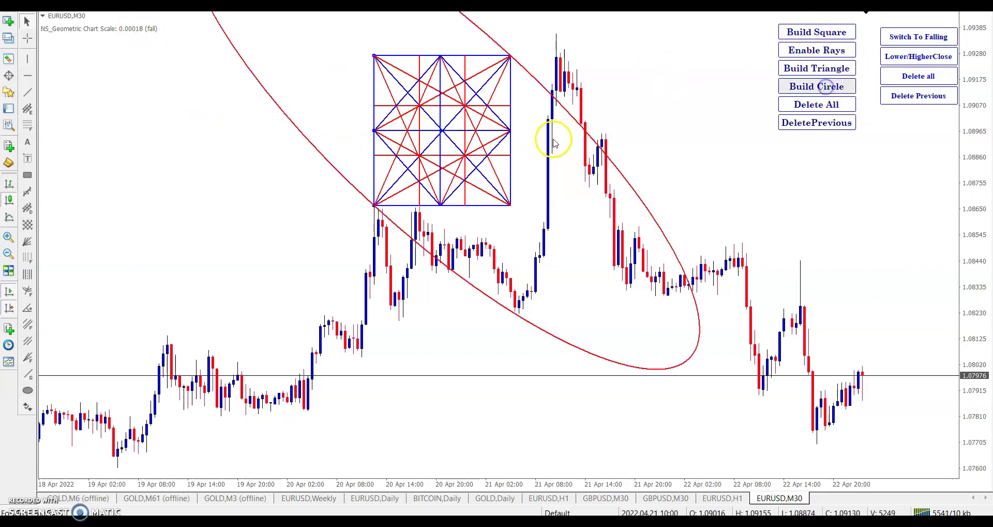
left_click_drag(689, 358, 511, 205)
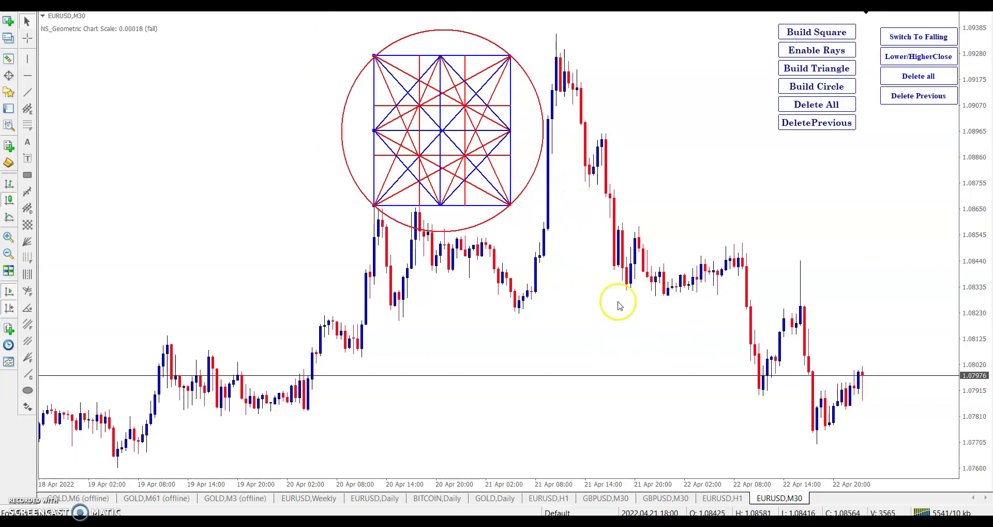
left_click(819, 105)
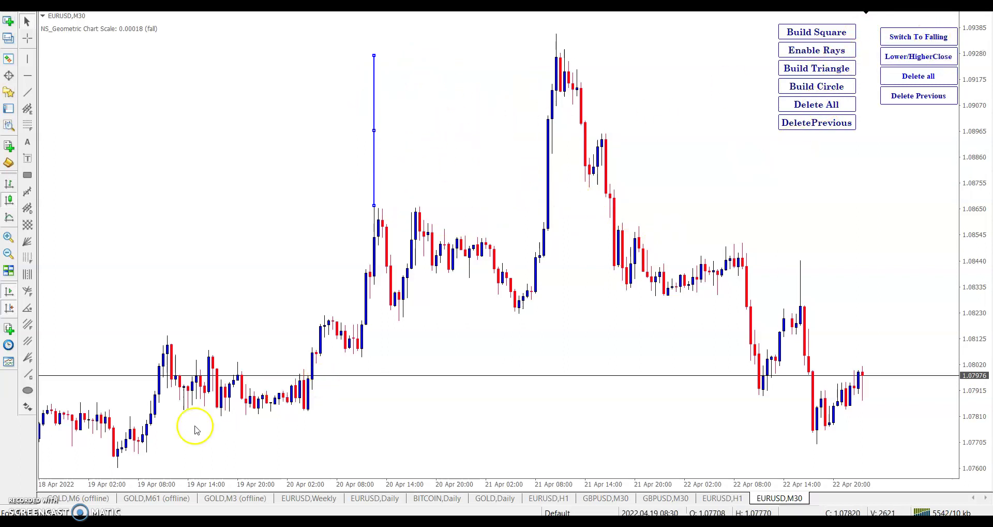
Anchor the Gann percentage grid at the 19 Apr low and read it with the crosshair
left_click(118, 455)
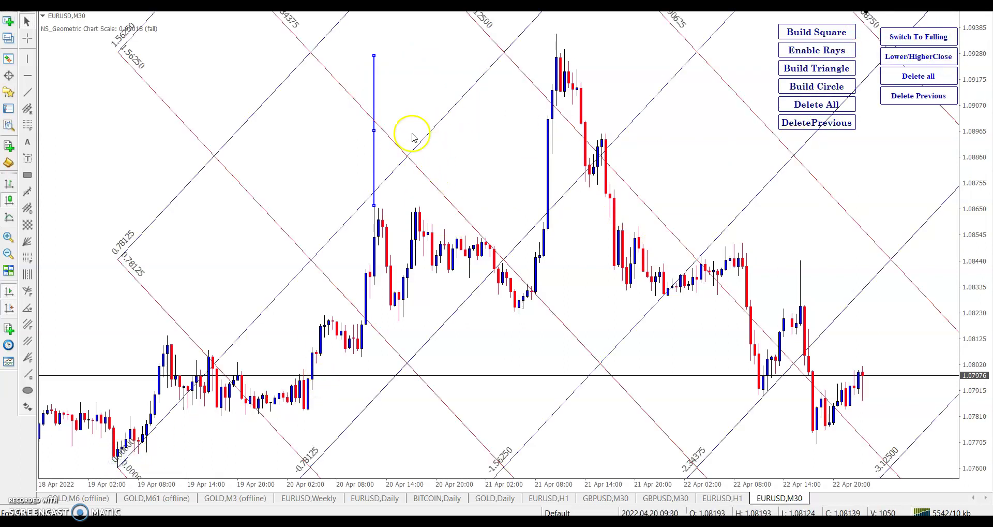
middle_click(222, 365)
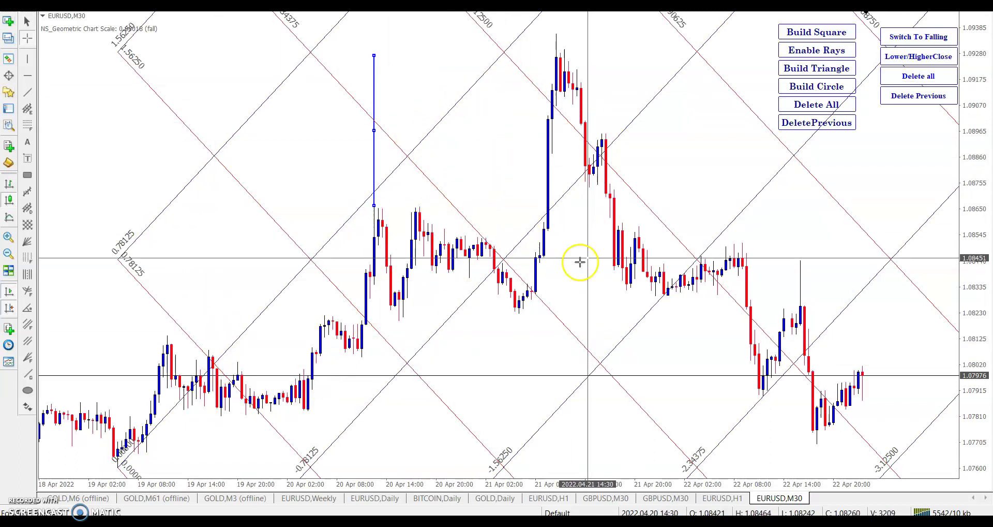
middle_click(533, 202)
Change the Gann_Grid_Percentage PriceDivider from 128 to 256
right_click(538, 266)
left_click(569, 246)
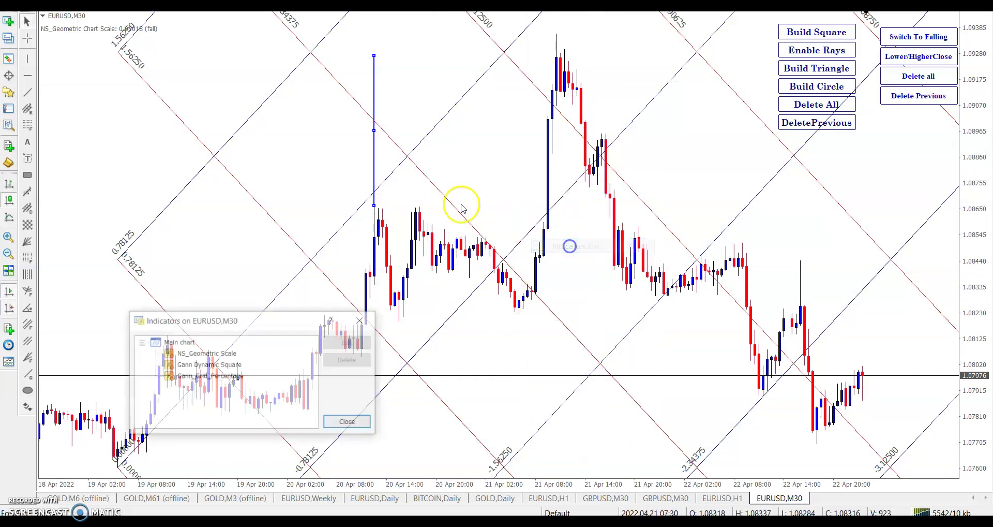
double_click(223, 377)
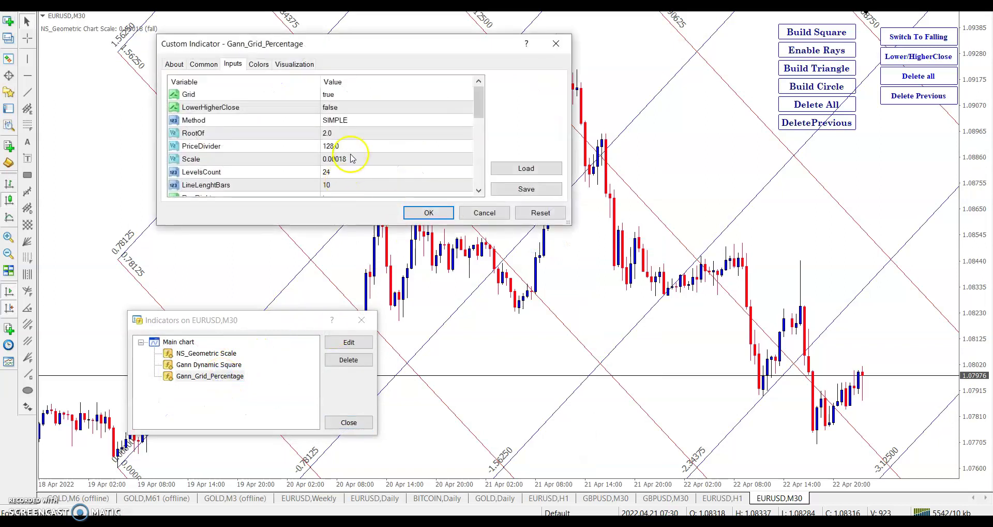
double_click(352, 147)
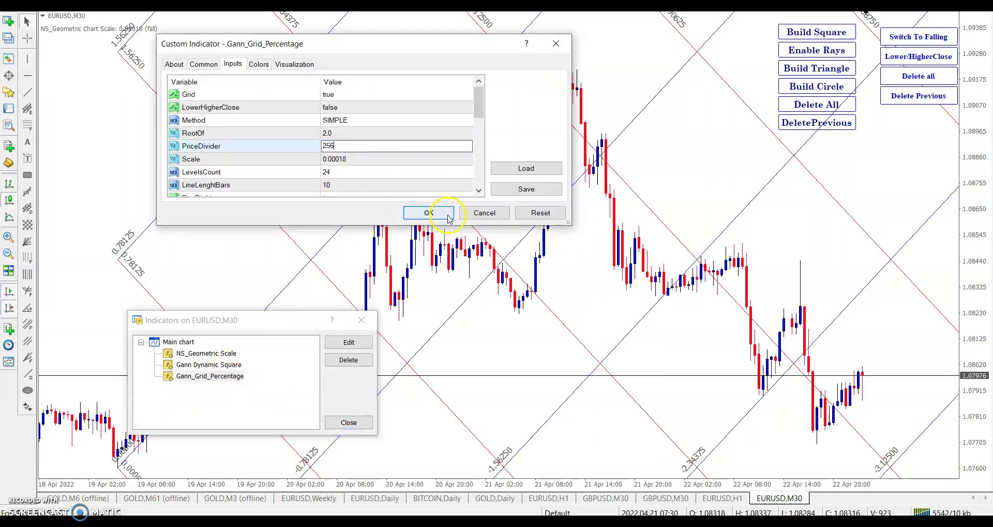
type("256")
left_click(448, 219)
left_click(364, 421)
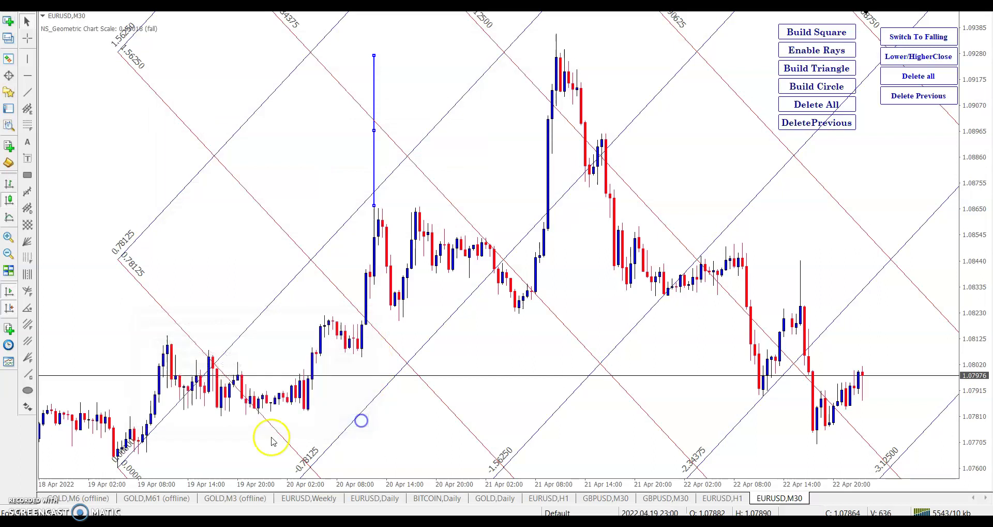
Redraw the finer grid from the 19 Apr and 21 Apr lows, then delete all grid lines
left_click(118, 457)
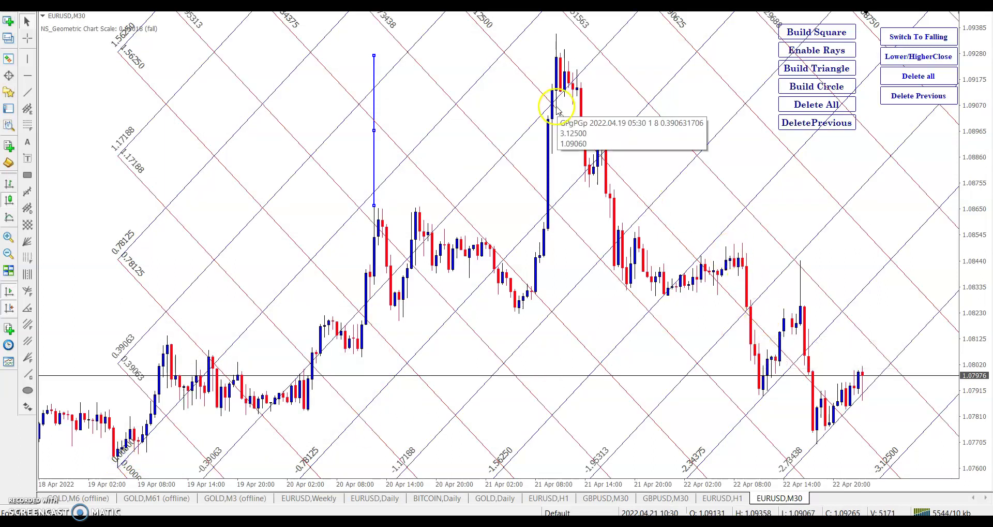
scroll(287, 341, "up", 5)
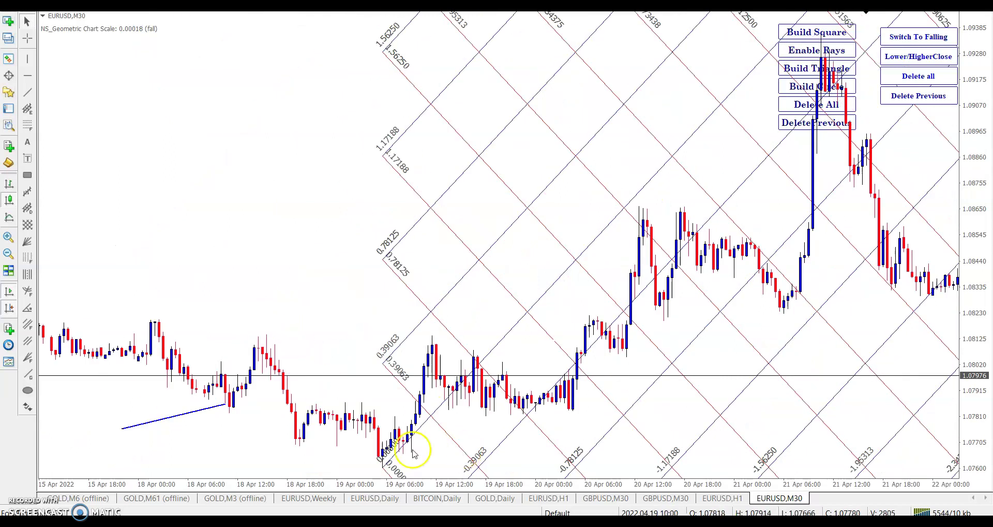
scroll(461, 430, "down", 4)
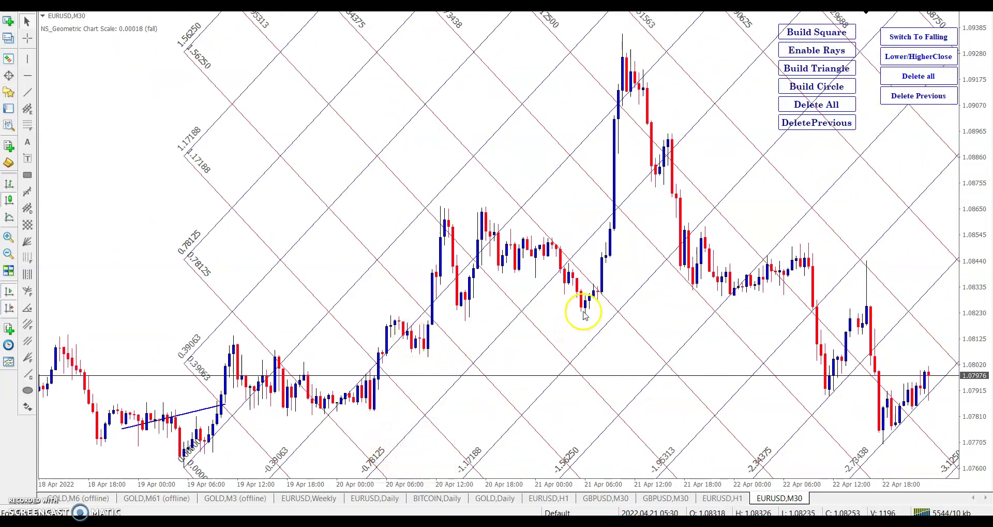
left_click(584, 312)
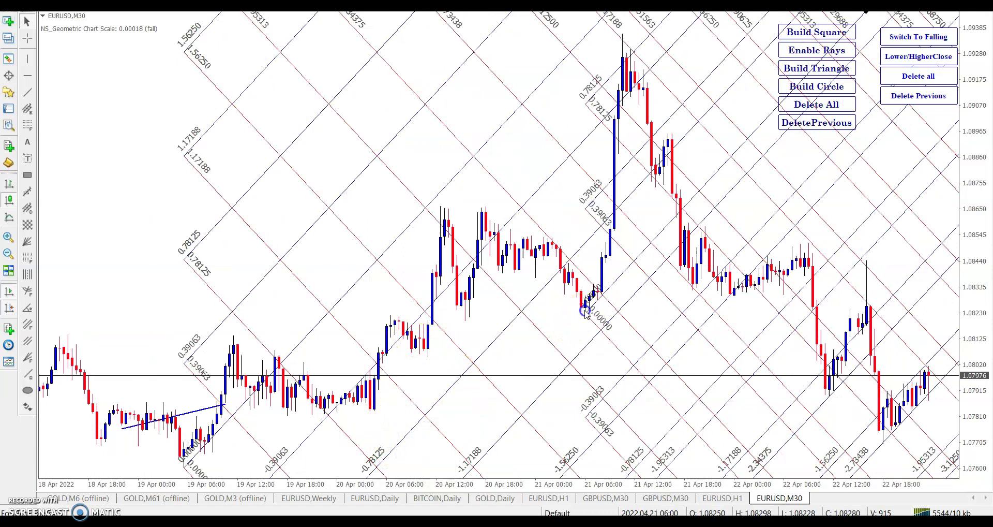
middle_click(632, 51)
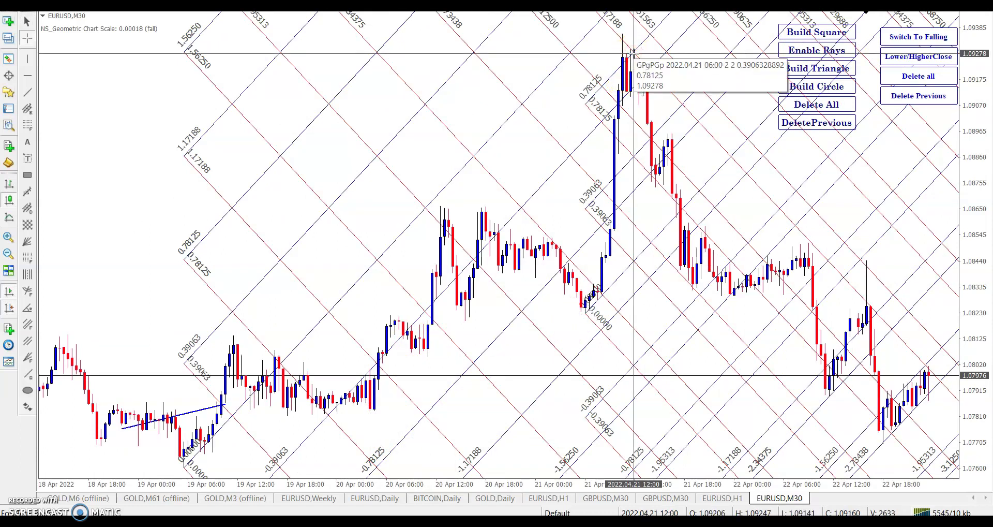
middle_click(539, 359)
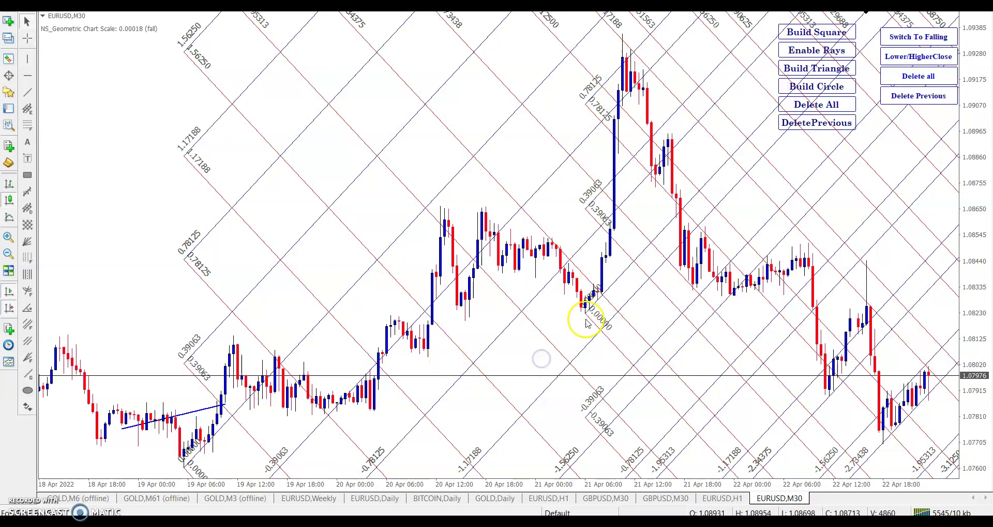
left_click(914, 86)
Redraw the grid from another candle low, check the 21 Apr peak level, then switch to EURJPY
scroll(508, 320, "down", 10)
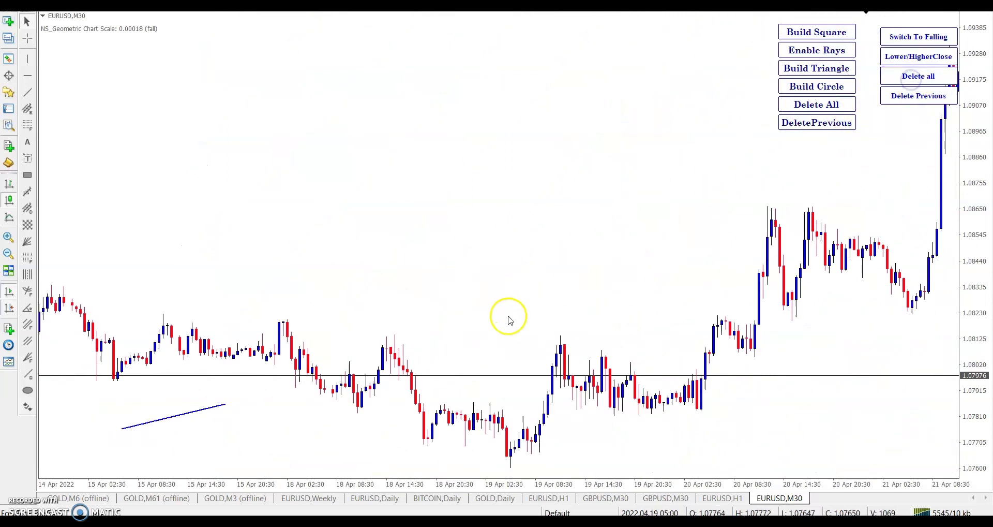
left_click(271, 429)
scroll(572, 403, "up", 10)
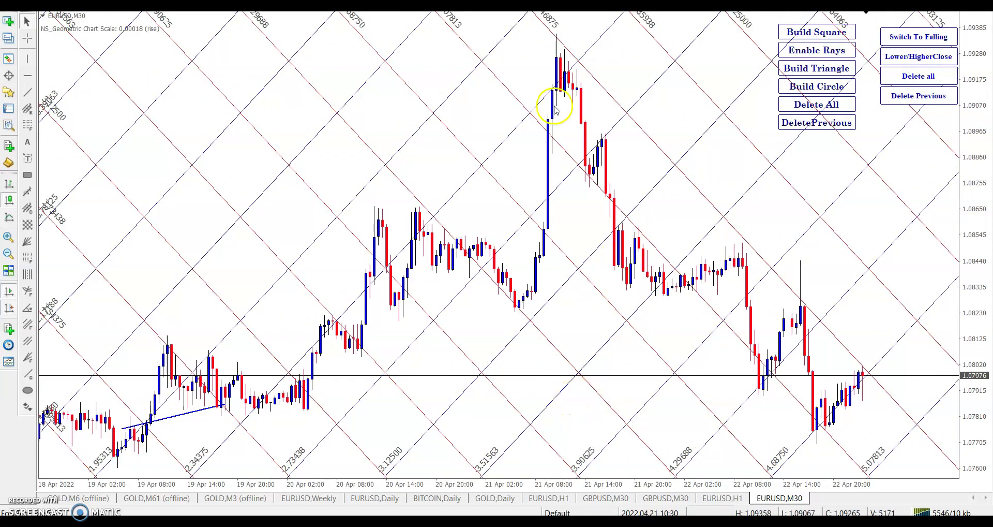
left_click(576, 61)
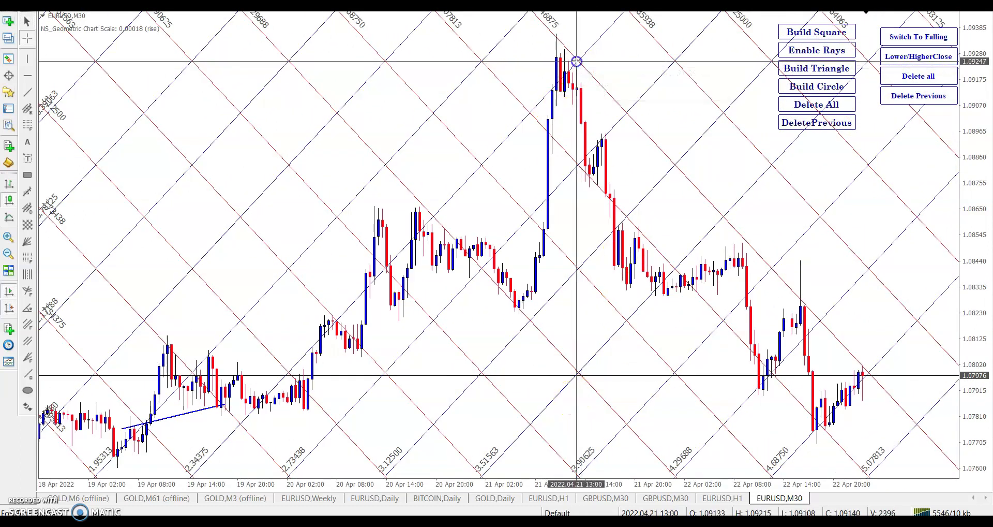
scroll(384, 164, "down", 5)
scroll(378, 164, "up", 5)
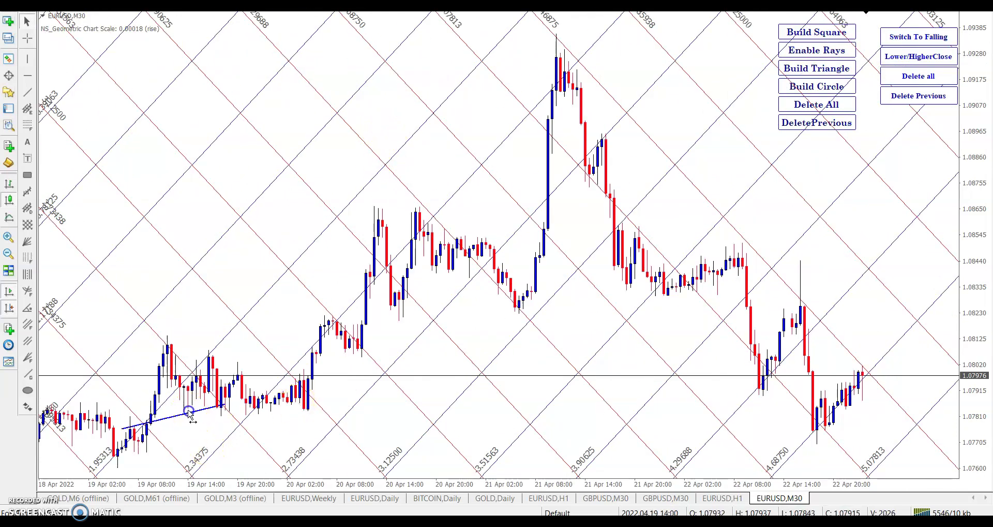
left_click(8, 59)
left_click_drag(52, 106, 418, 193)
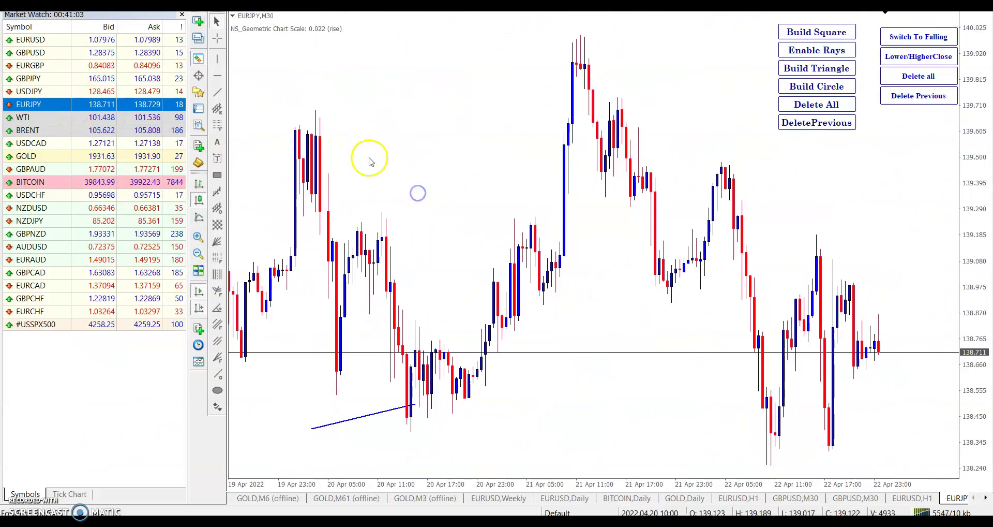
Set the Gann_Grid_Percentage Scale to 0.032 for EURJPY
left_click(182, 14)
left_click(418, 220)
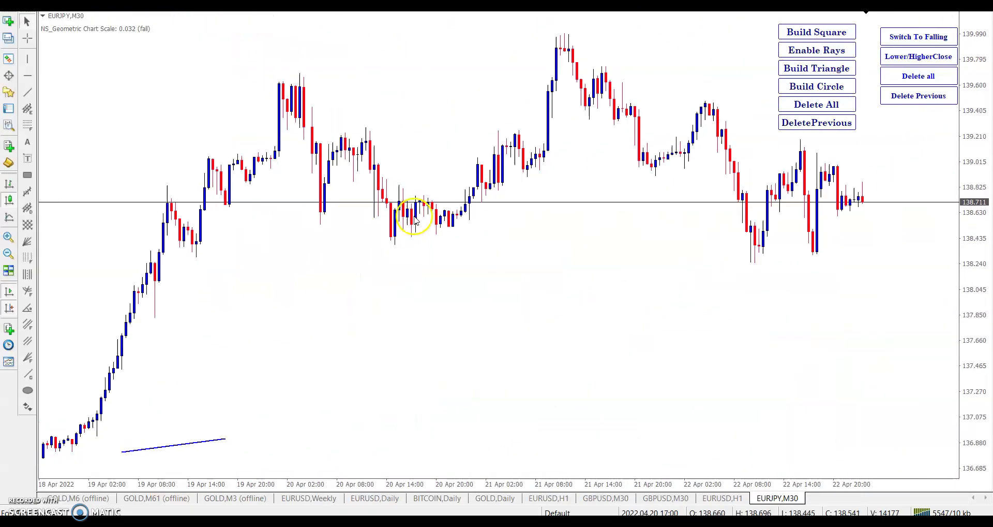
right_click(403, 172)
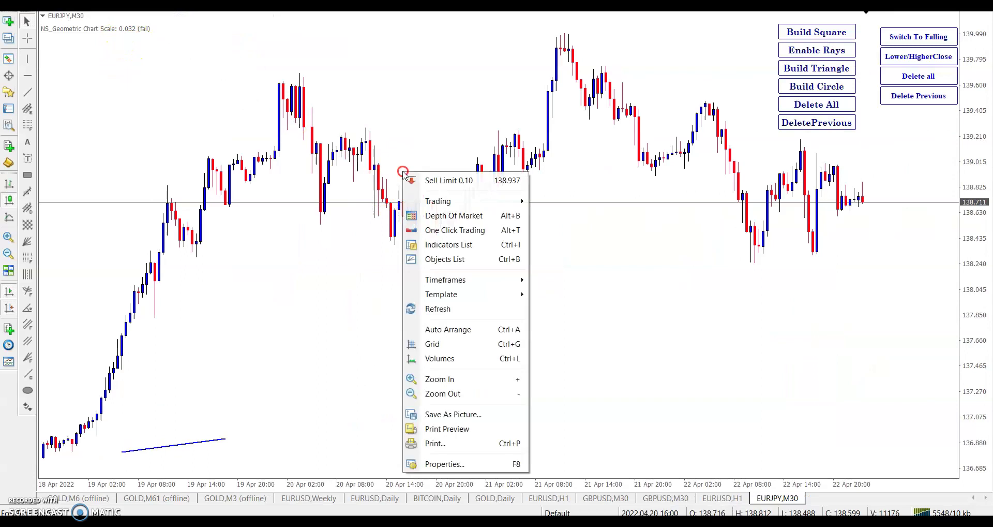
left_click(442, 245)
double_click(238, 384)
left_click(382, 165)
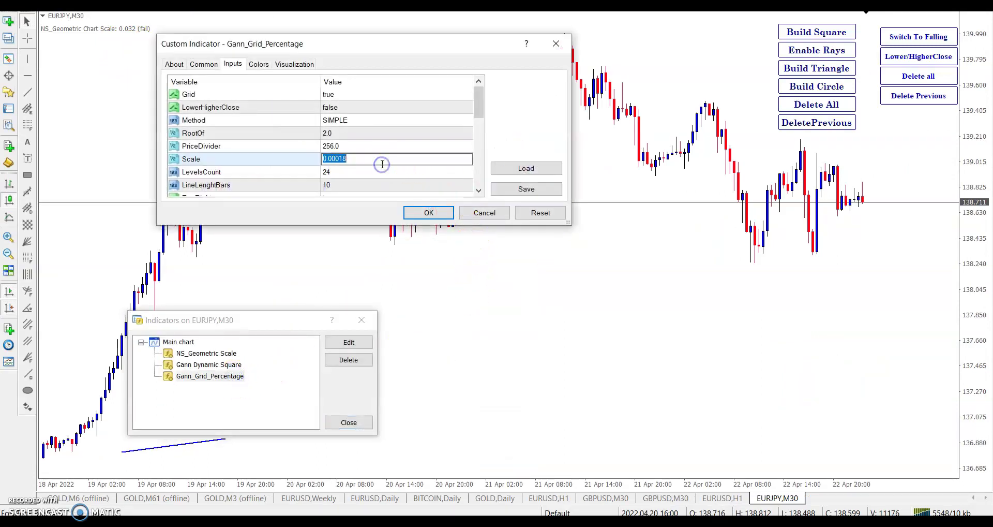
left_click(430, 213)
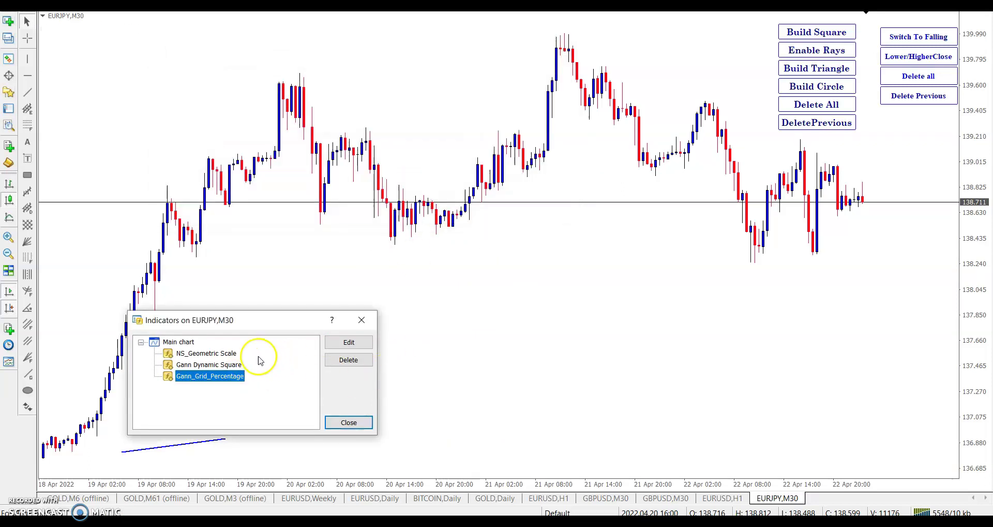
Set the Gann Dynamic Square Scale to 3.2 and close the indicators list
double_click(230, 365)
left_click(346, 94)
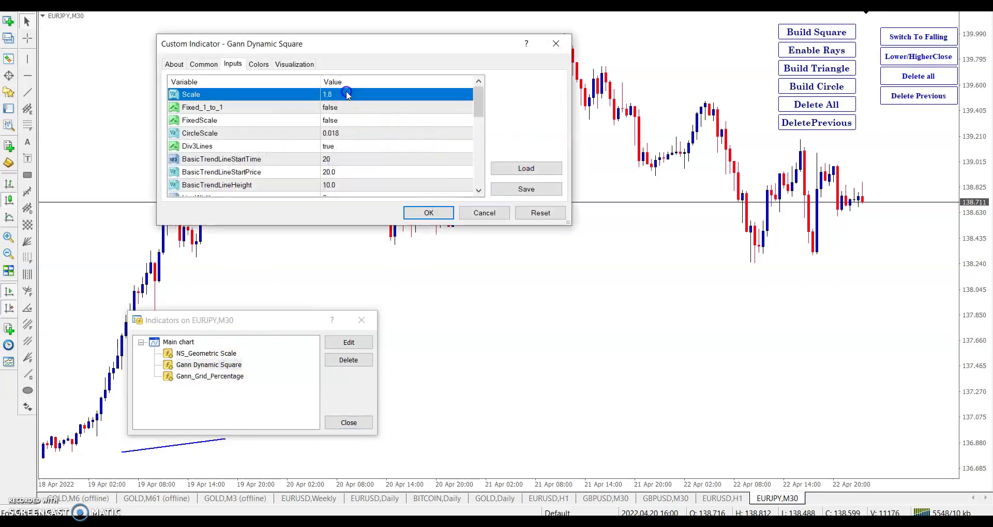
left_click(430, 212)
left_click(348, 422)
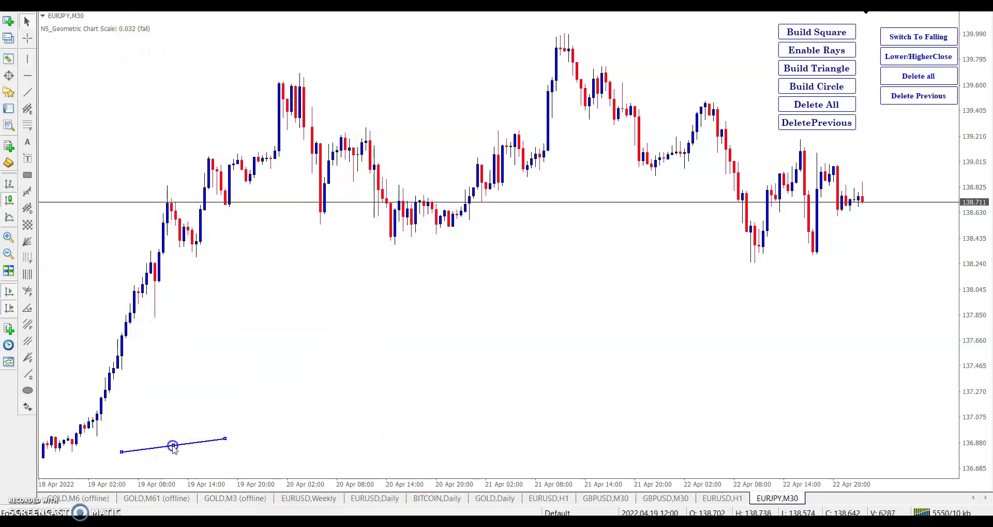
Stand the trendline vertically near the 20 Apr highs, build a trial square, then remove it
left_click_drag(173, 445, 353, 17)
left_click_drag(354, 49, 354, 93)
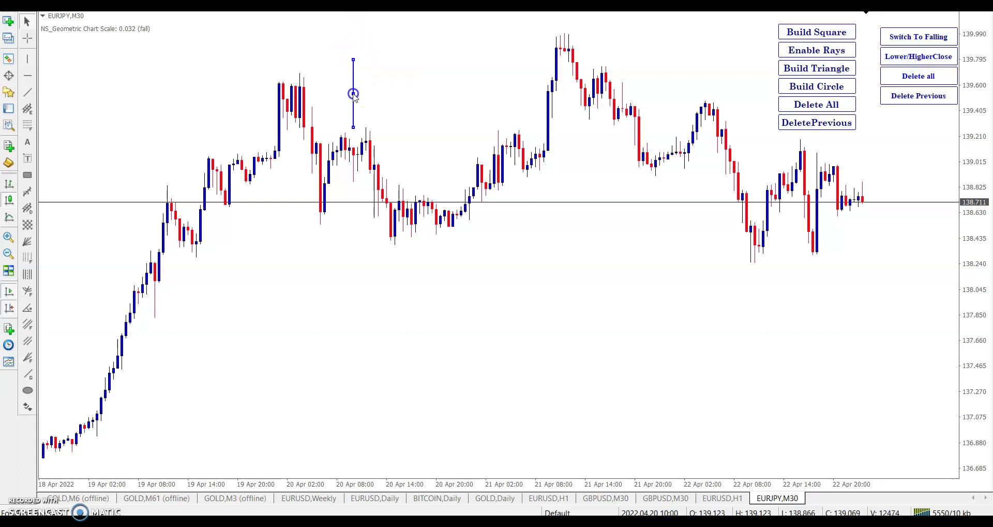
left_click(808, 32)
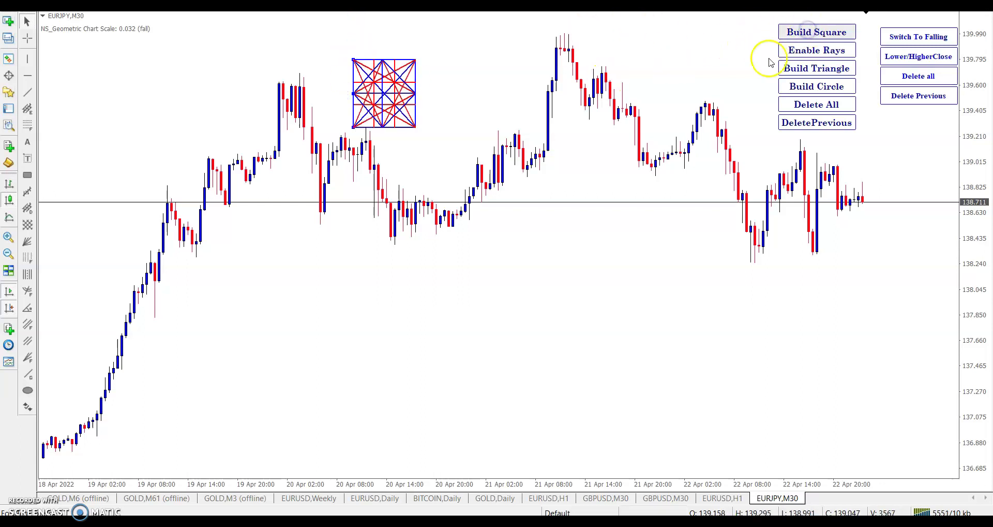
left_click(824, 104)
Move the vertical line below the 20 Apr lows and build a square enclosed by a fitted circle
left_click_drag(353, 127, 354, 215)
left_click_drag(354, 138, 370, 313)
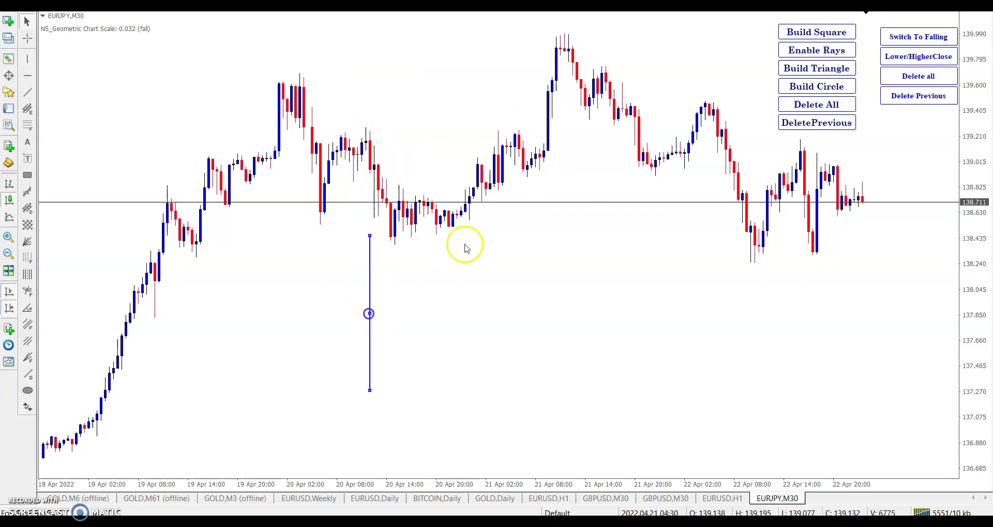
left_click(794, 32)
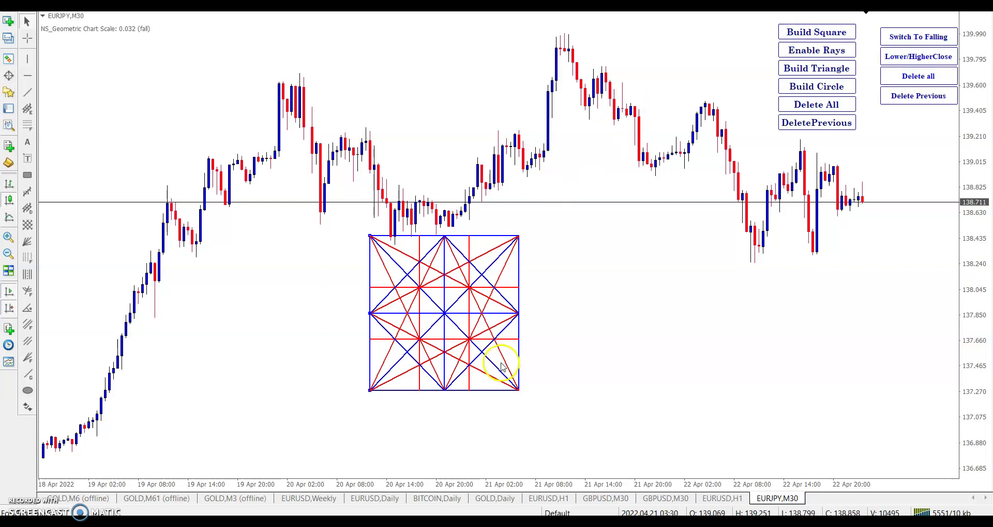
left_click(822, 87)
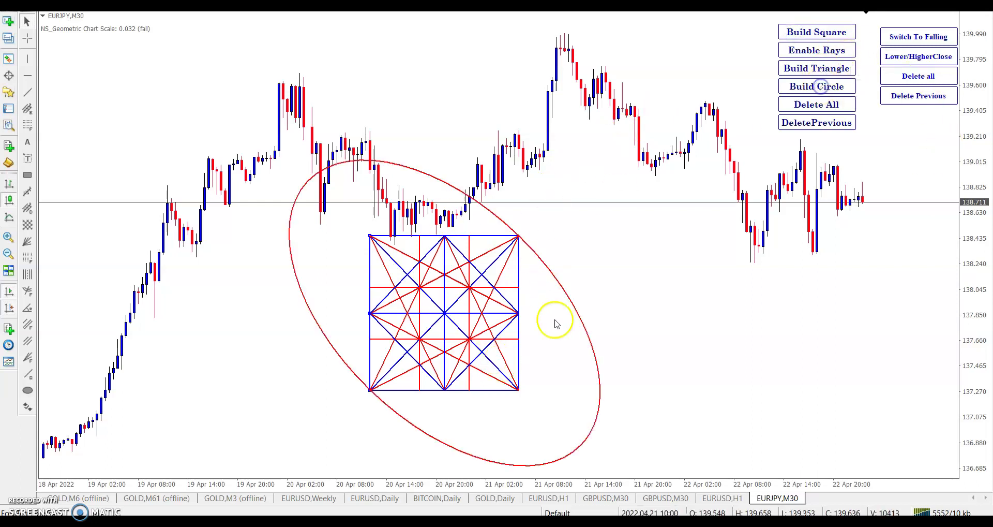
left_click_drag(314, 177, 366, 244)
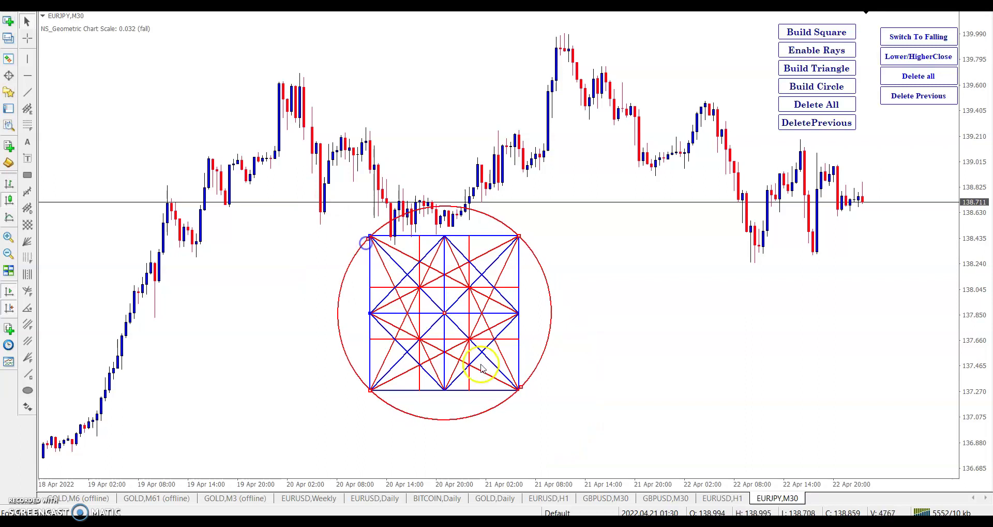
left_click(517, 386)
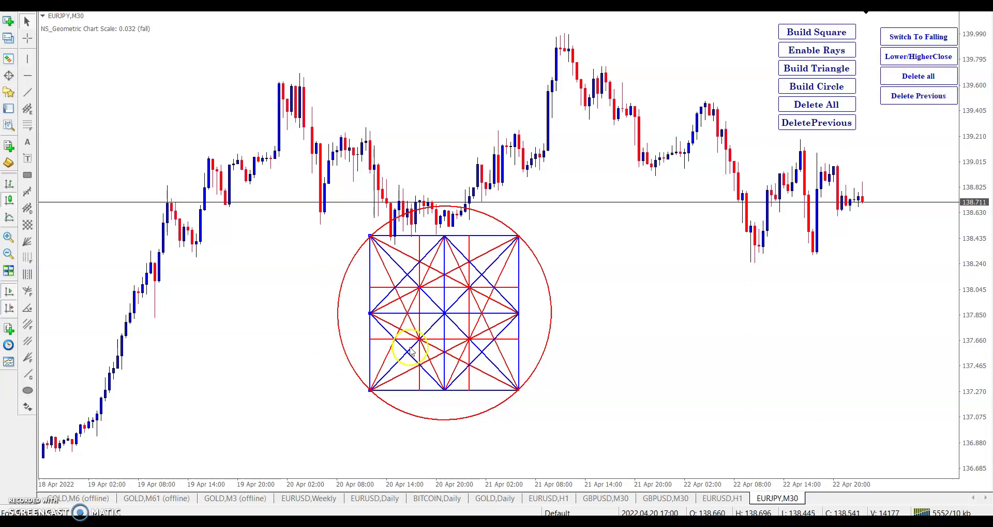
Draw a new trend line from the 20 Apr high down to the 20 Apr low
left_click(325, 162)
left_click_drag(325, 162, 299, 153)
left_click_drag(300, 228, 394, 244)
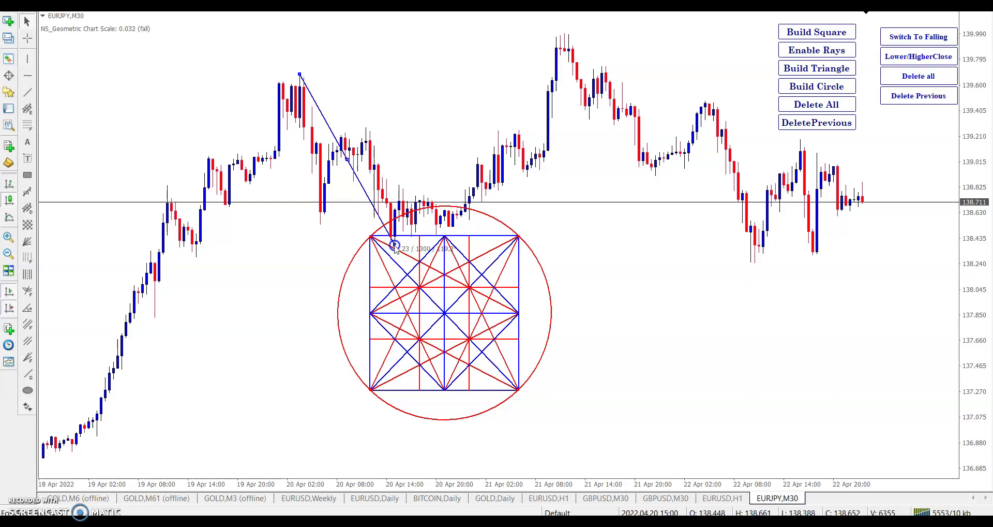
Build a tilted square grid from the 20 Apr diagonal line, checking it with the crosshair
left_click(830, 32)
middle_click(563, 165)
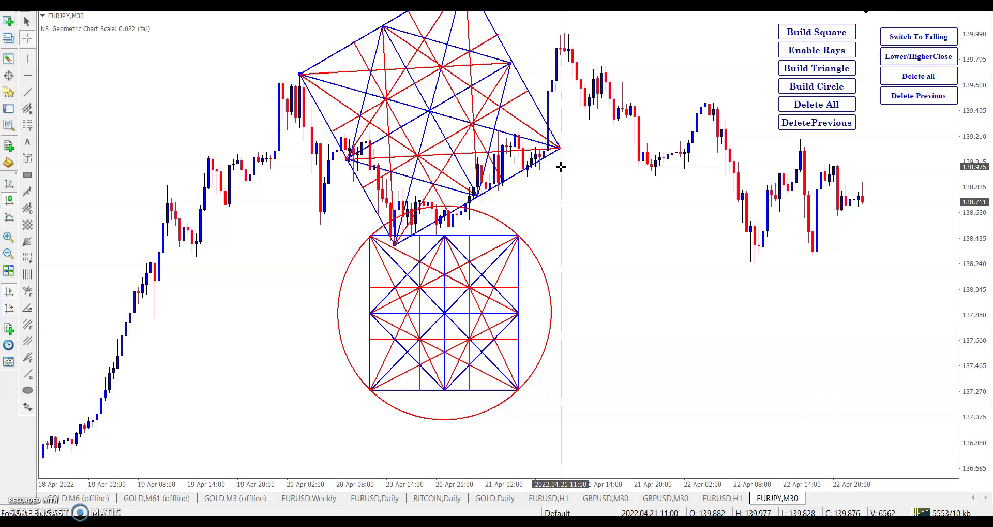
left_click(562, 167)
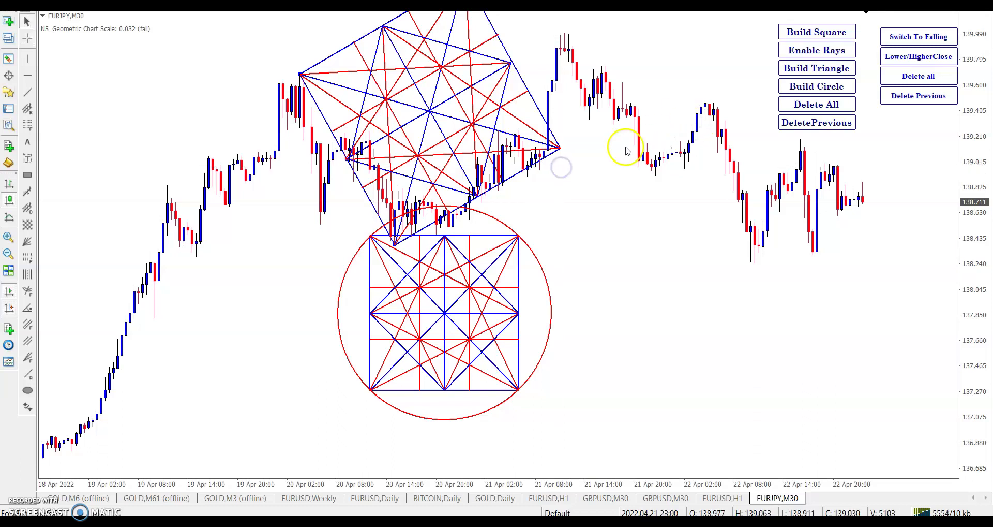
Add a fitted circle around the tilted square, then delete all squares and circles
left_click(834, 87)
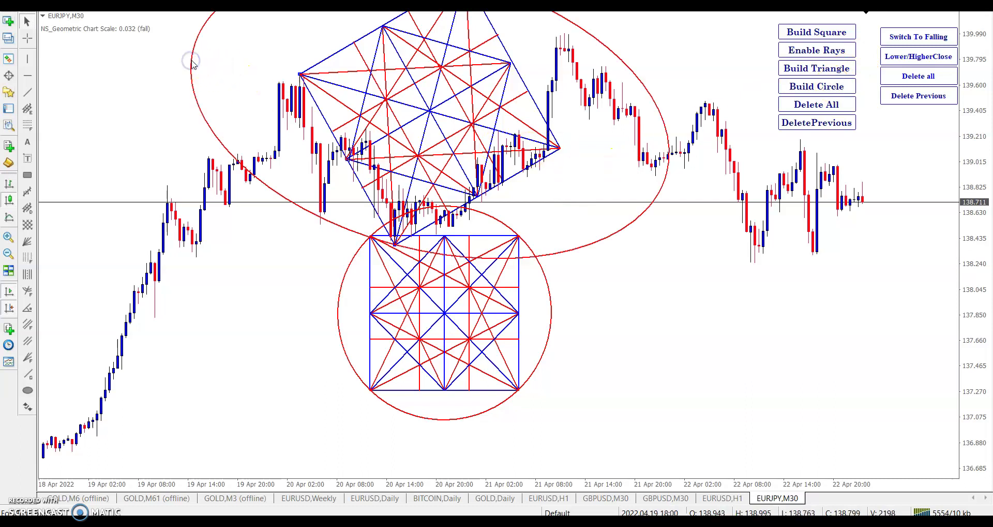
left_click_drag(668, 165, 553, 158)
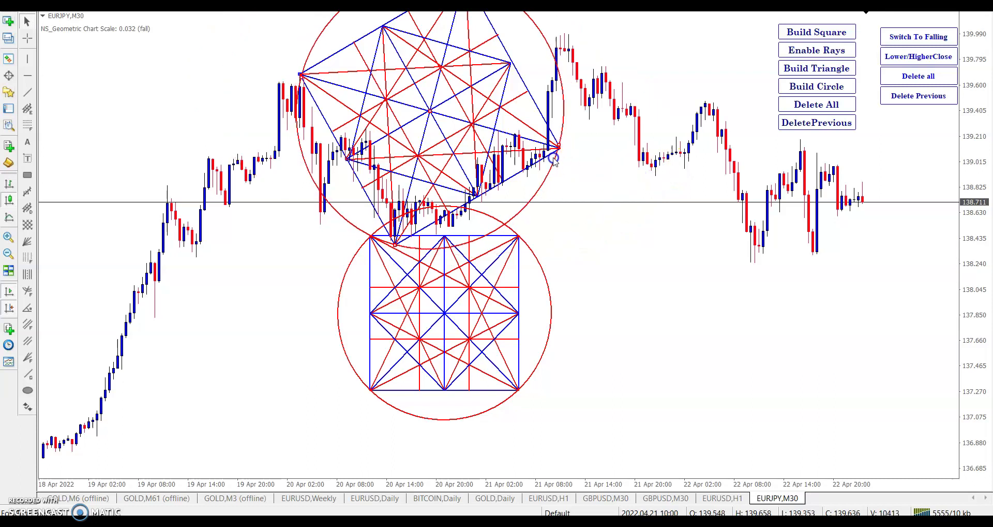
middle_click(562, 141)
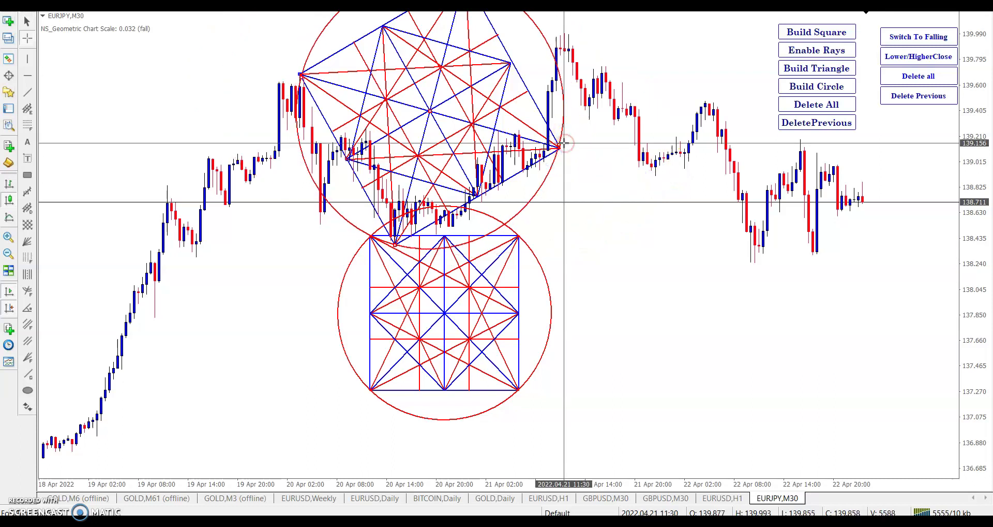
middle_click(564, 141)
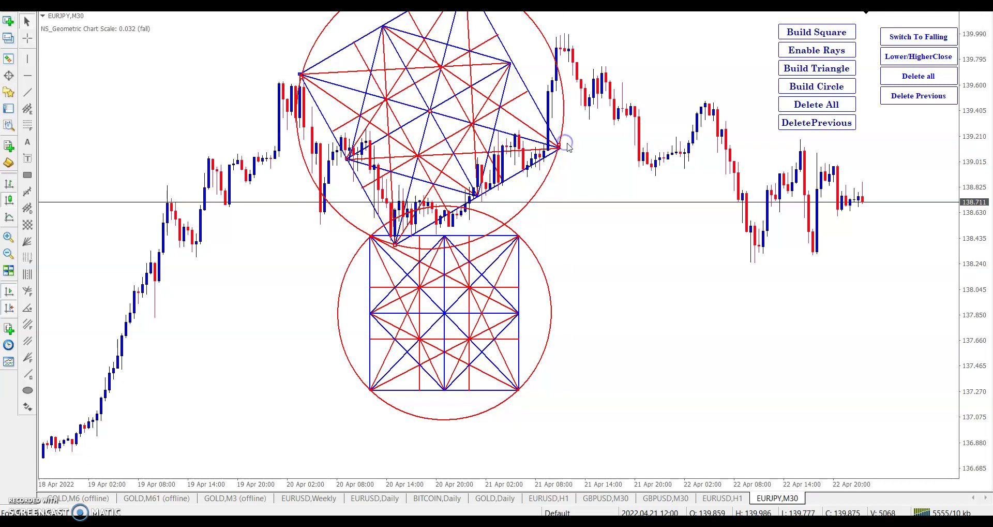
left_click(828, 106)
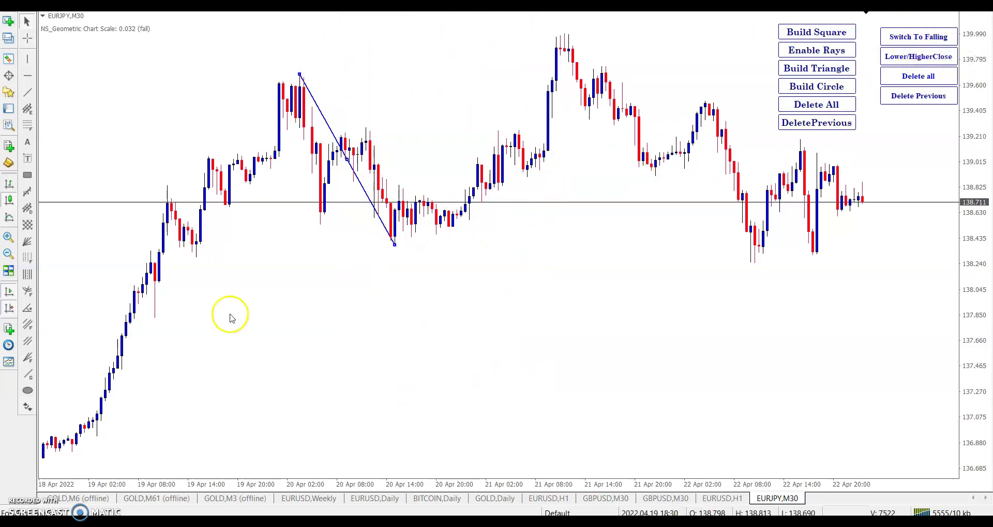
Read the price and time at the 20 Apr peak with the crosshair, then turn it off
scroll(244, 338, "up", 5)
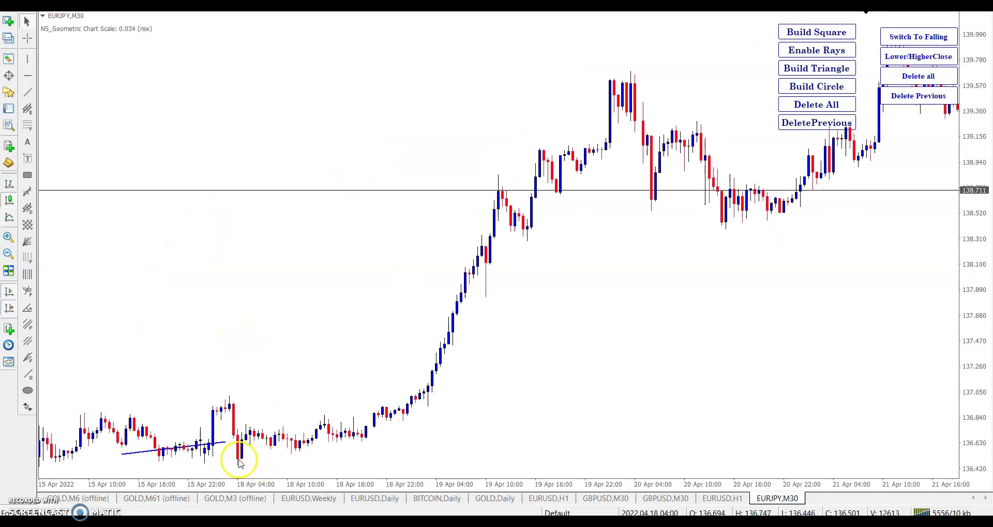
scroll(362, 434, "down", 5)
middle_click(286, 101)
middle_click(561, 44)
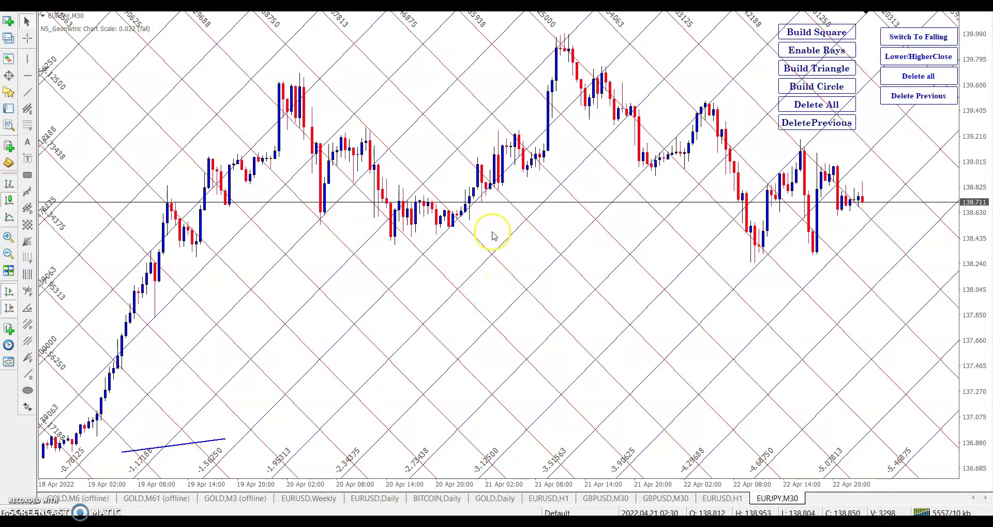
Pan back to the 15–21 Apr bars to check the grid, then return to the latest bars
scroll(492, 232, "up", 5)
scroll(493, 235, "down", 5)
left_click(433, 211)
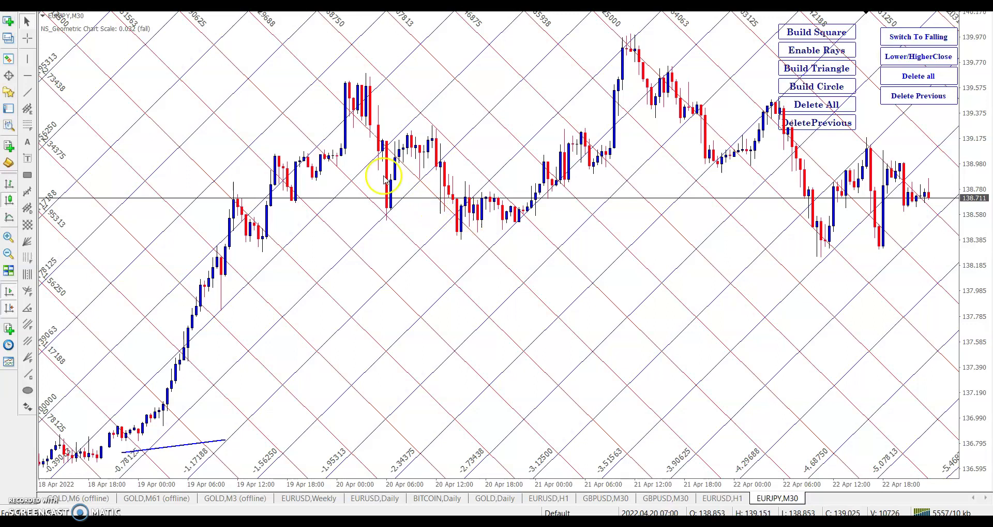
scroll(551, 236, "down", 2)
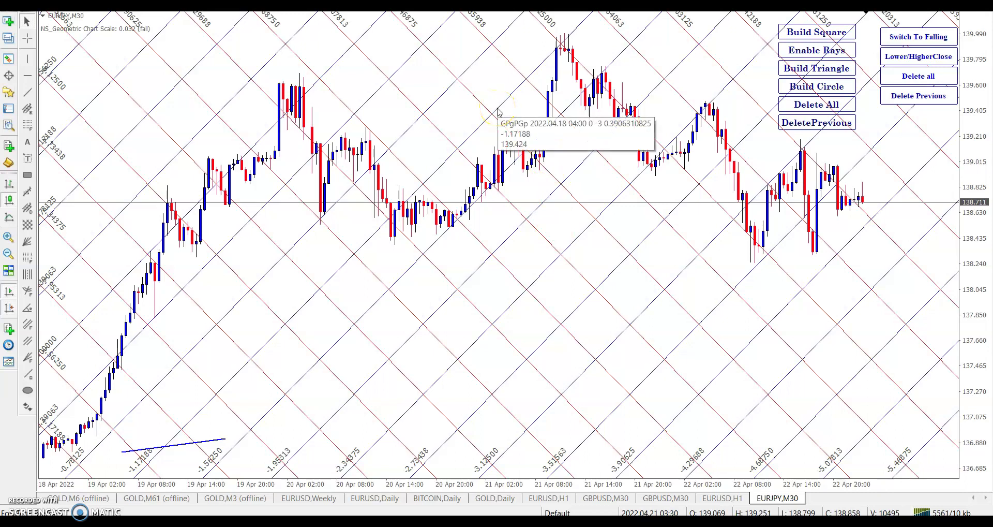
left_click(511, 199)
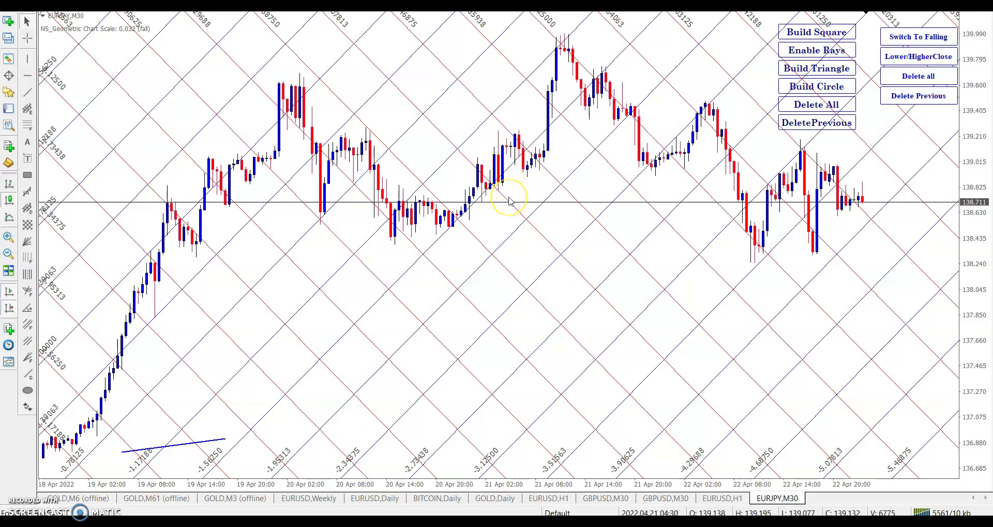
left_click_drag(913, 166, 464, 255)
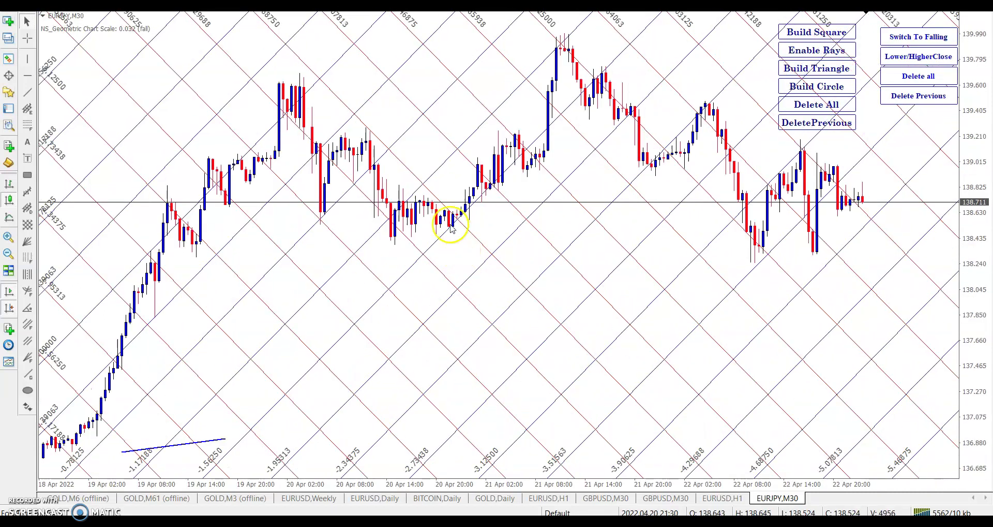
left_click_drag(94, 103, 106, 102)
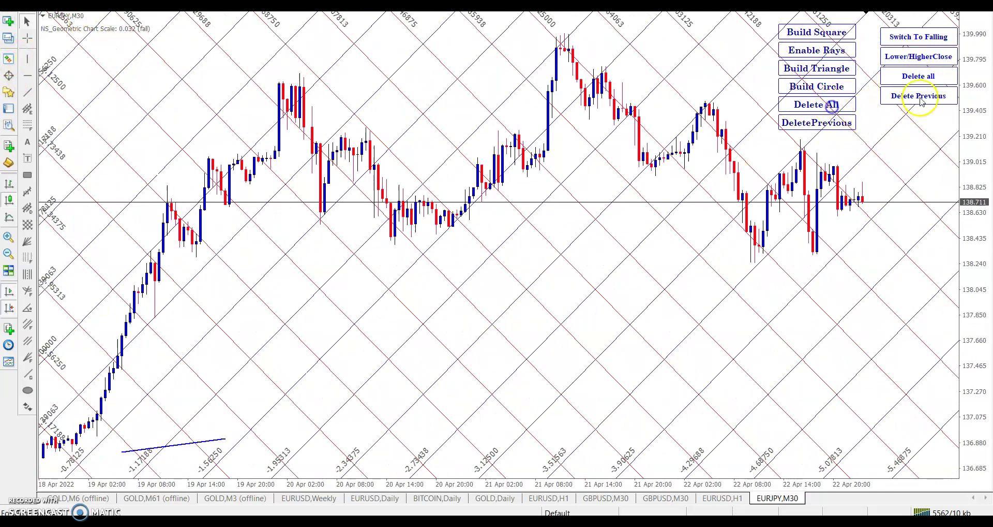
Delete the geometric grid and drag GOLD from Market Watch onto the chart
left_click(909, 78)
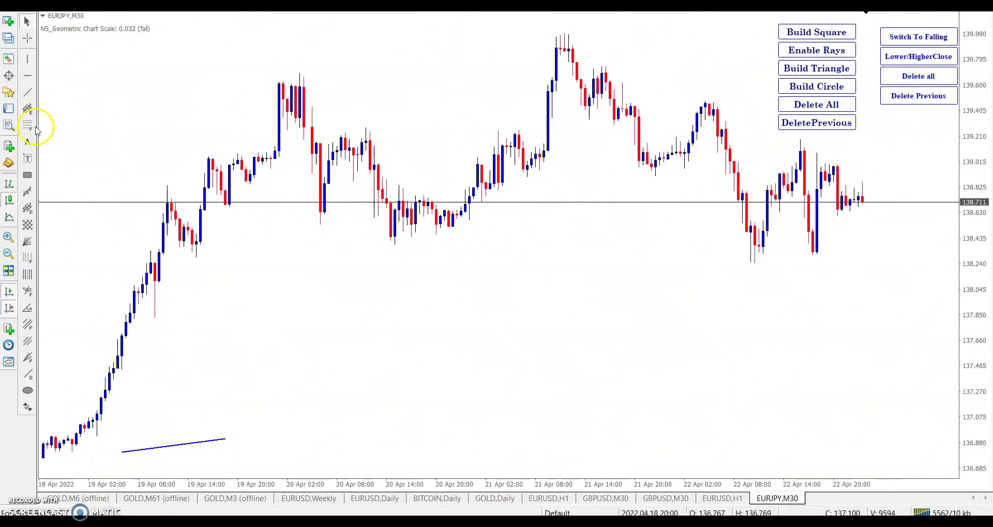
left_click(8, 59)
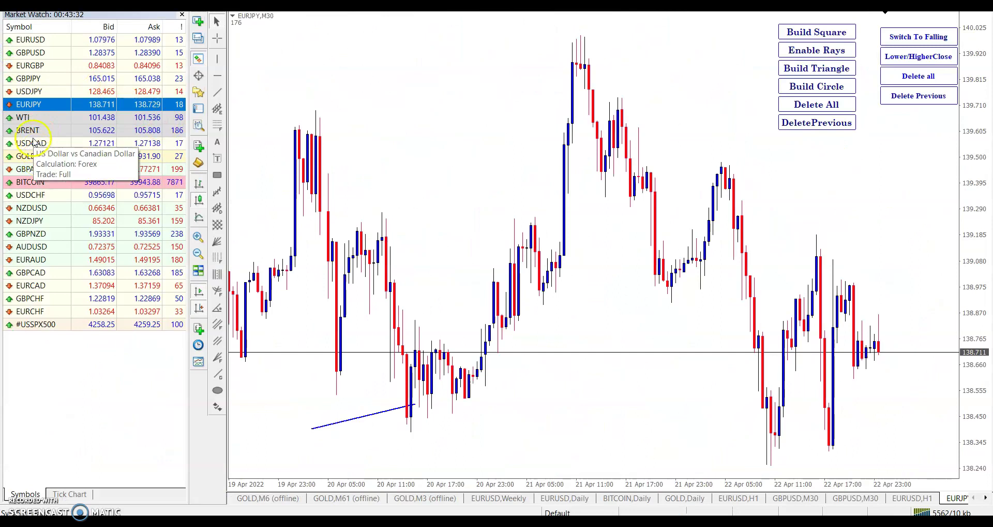
left_click_drag(34, 158, 396, 257)
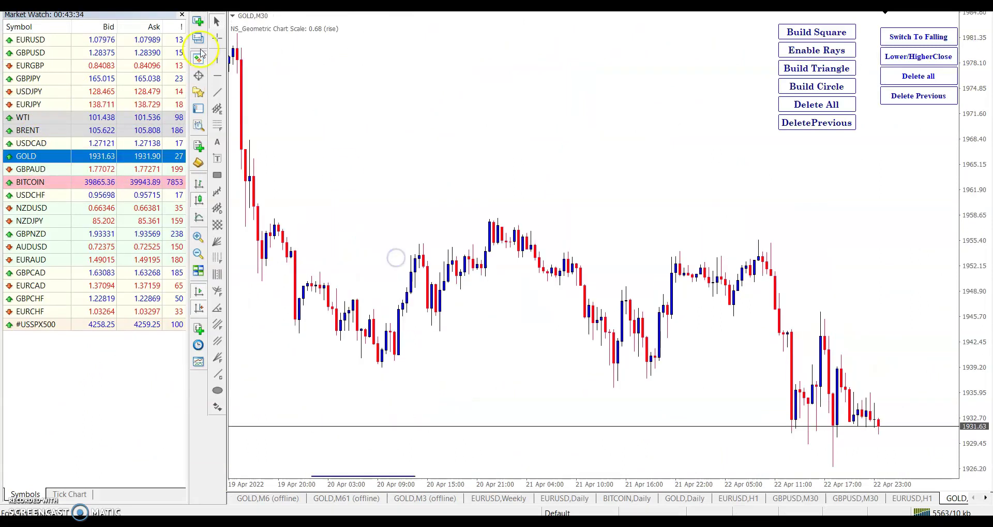
left_click(182, 14)
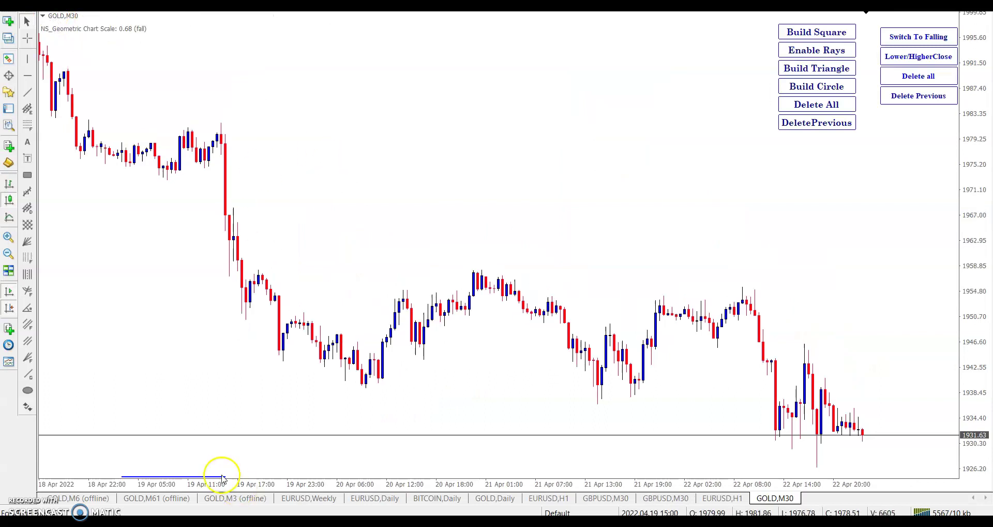
Open the GOLD,M30 indicators list and close the Gann Dynamic Square settings unchanged
right_click(328, 155)
left_click(383, 226)
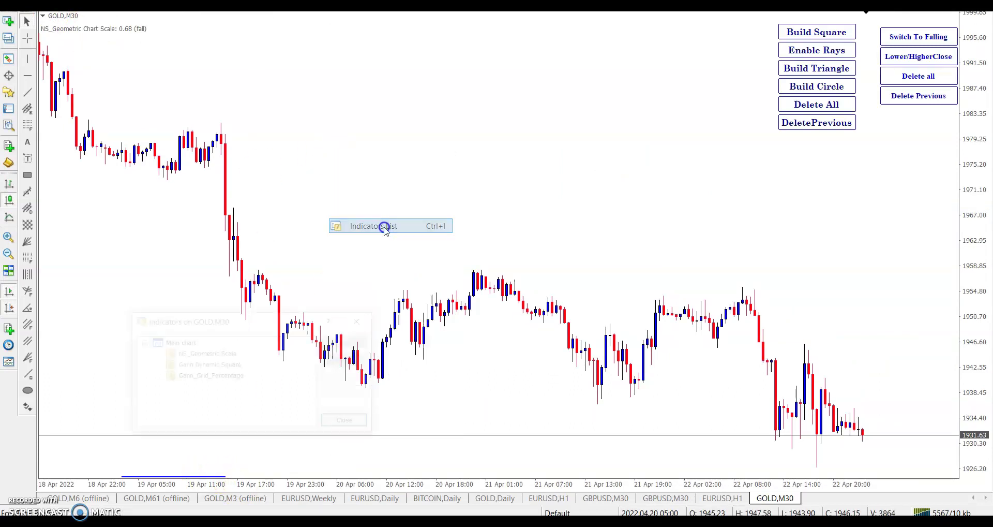
double_click(228, 365)
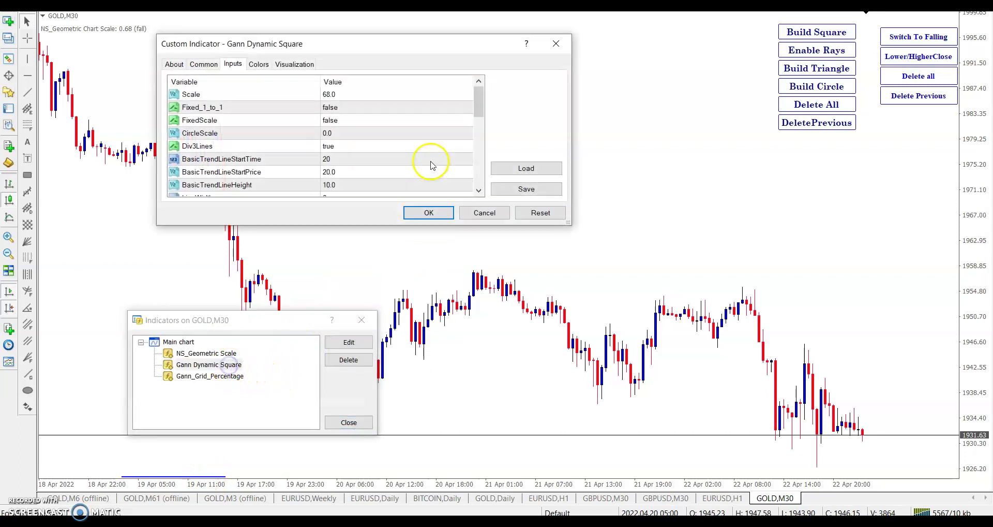
left_click(348, 94)
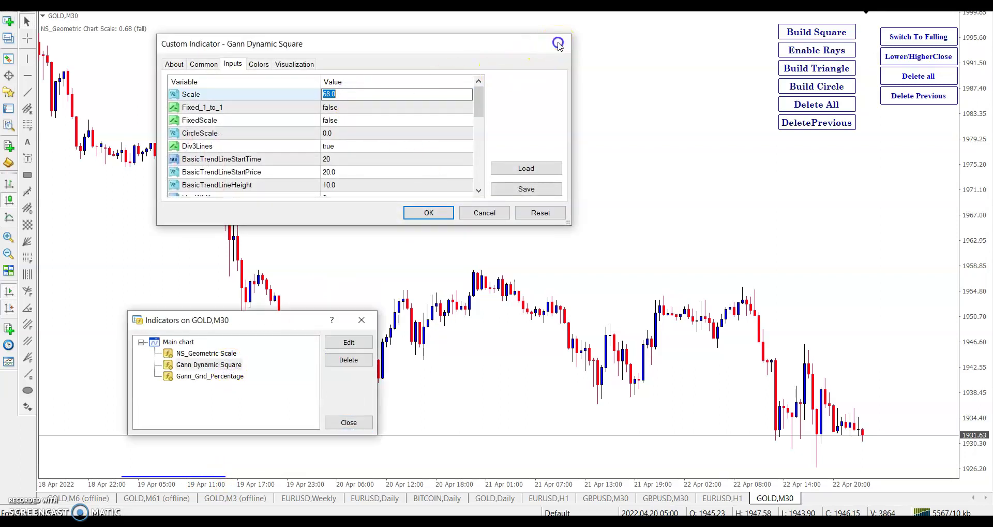
left_click(557, 44)
Confirm Gann_Grid_Percentage with Scale 0.68 and close the indicators list
double_click(226, 377)
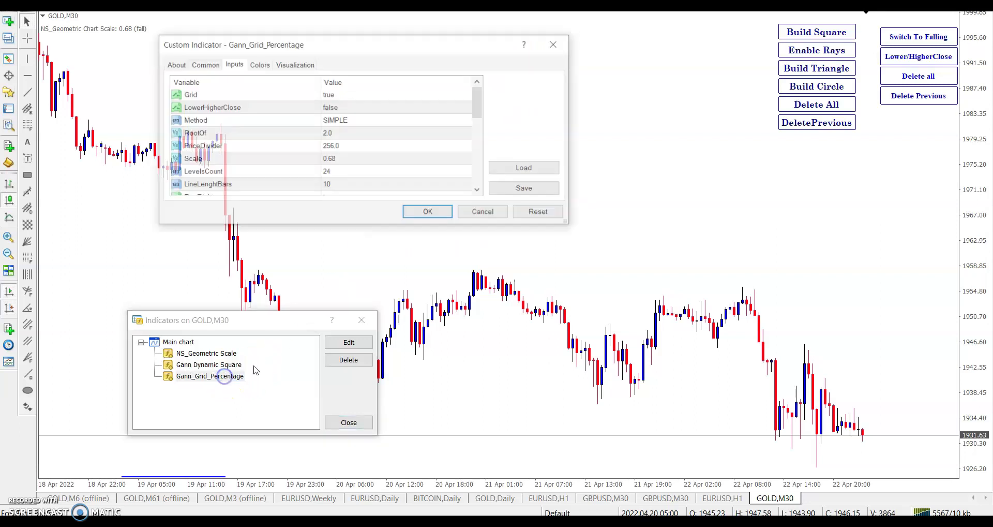
left_click(356, 159)
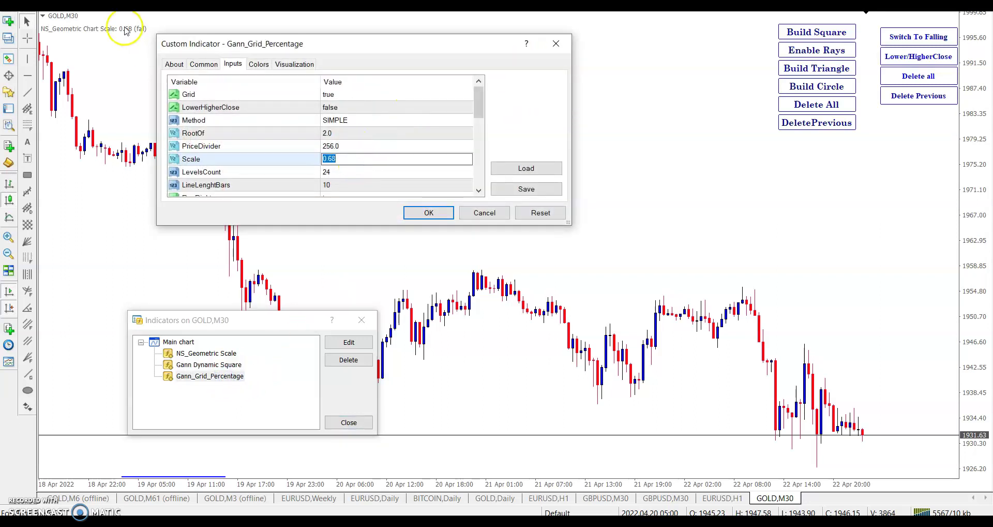
key("super+plus")
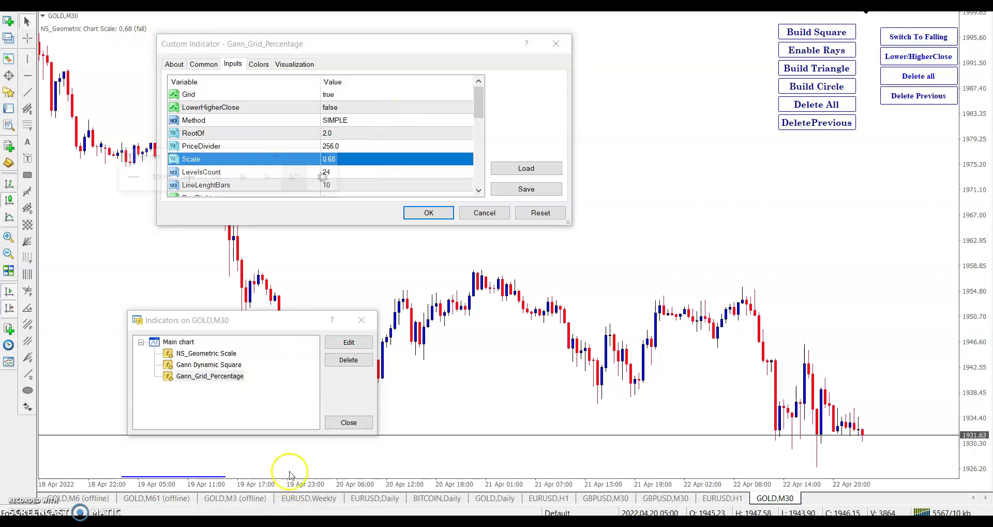
left_click(166, 94)
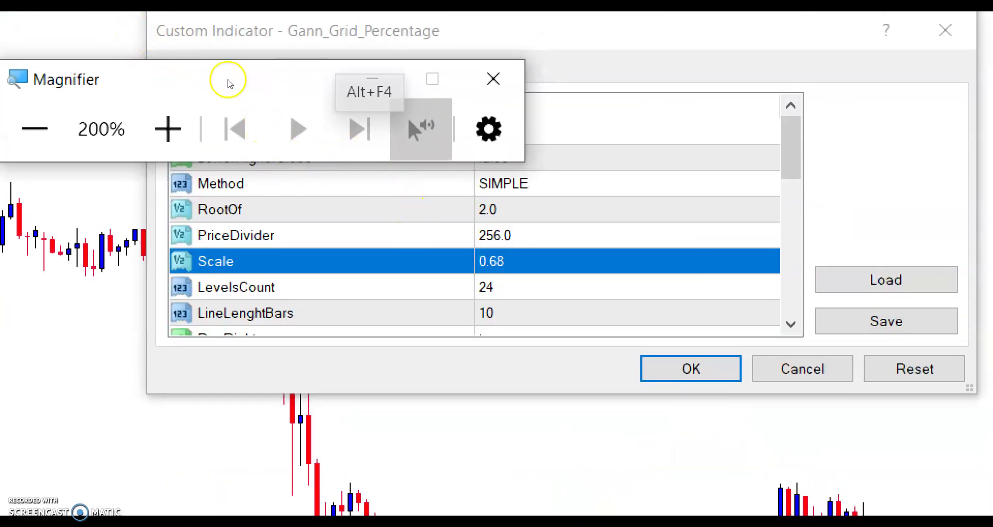
left_click(34, 128)
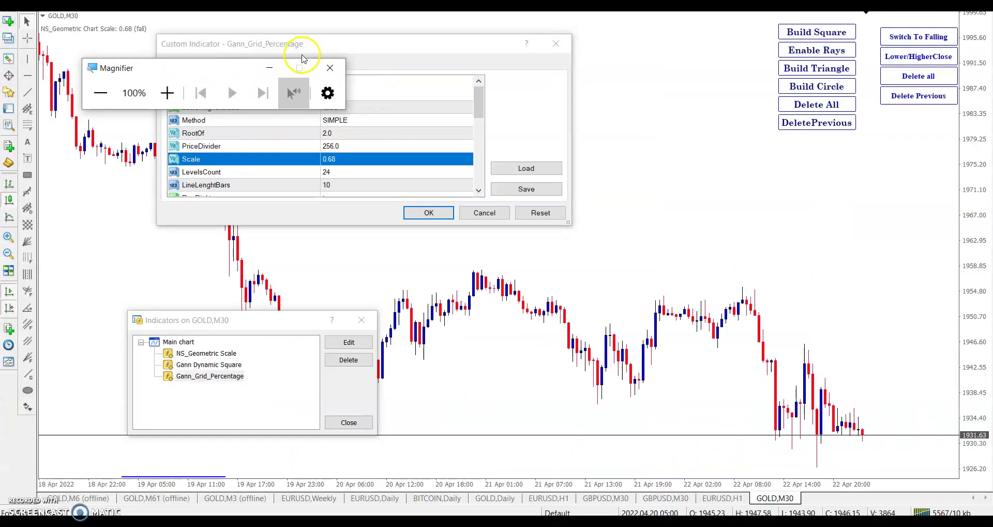
left_click(270, 67)
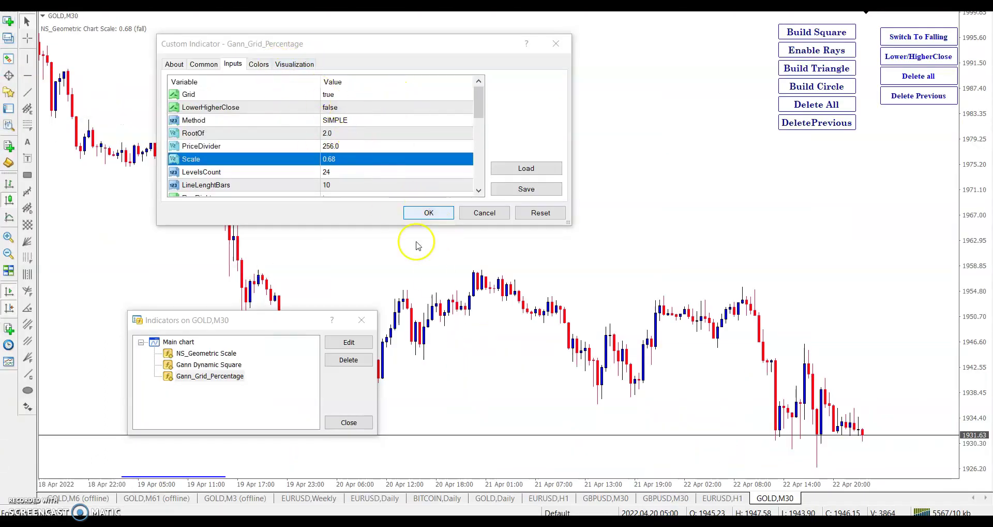
left_click(432, 213)
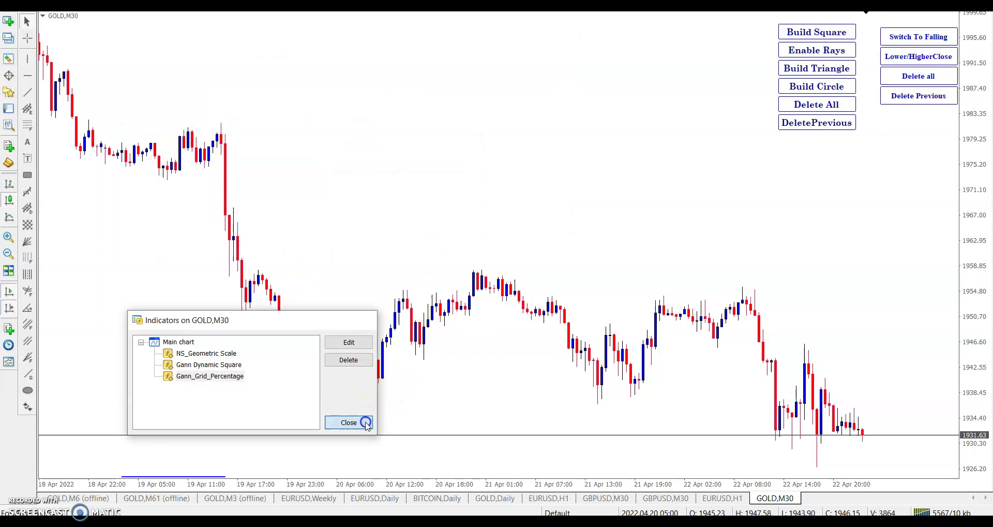
left_click(362, 421)
double_click(180, 476)
Slope the blue line from about 1958 to the 21 Apr low and build a Gann square
left_click_drag(180, 477, 599, 403)
left_click_drag(469, 270, 552, 296)
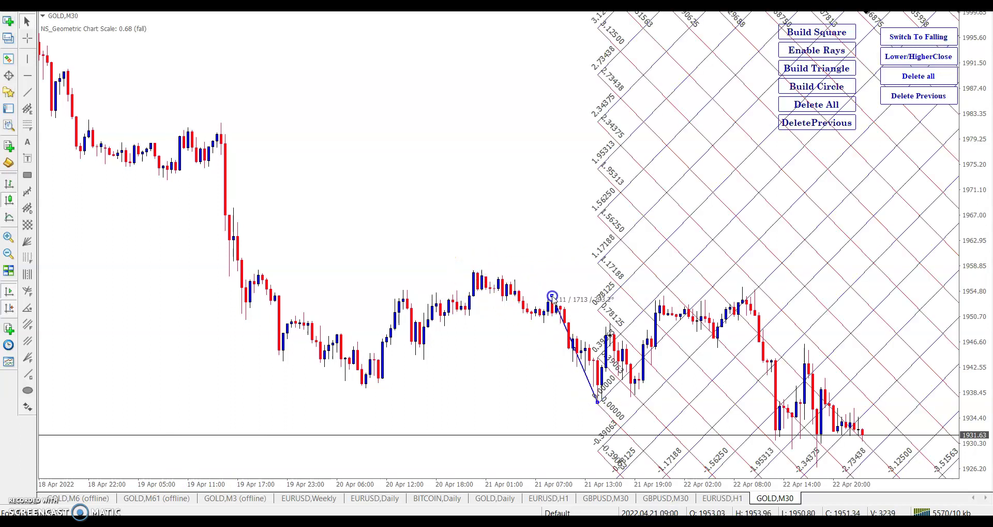
left_click(897, 75)
left_click(821, 36)
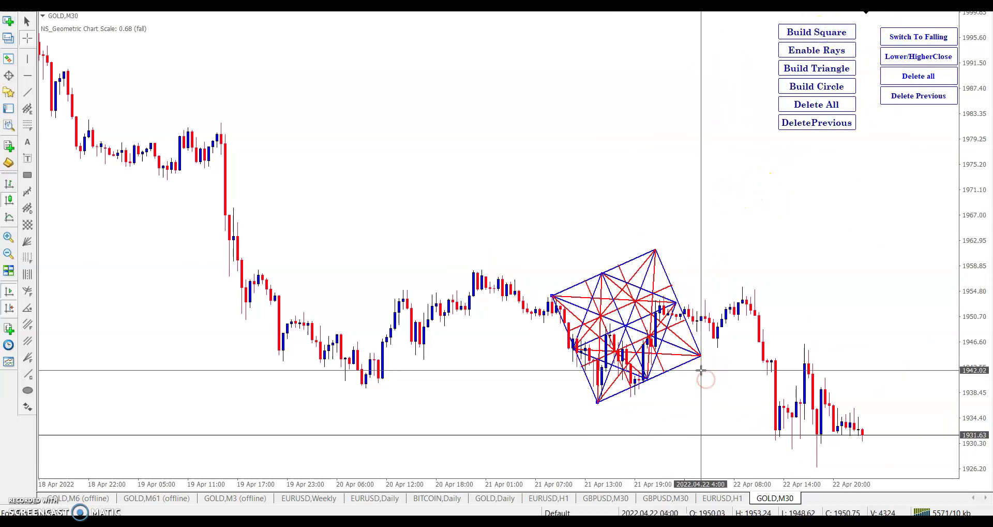
left_click(810, 227)
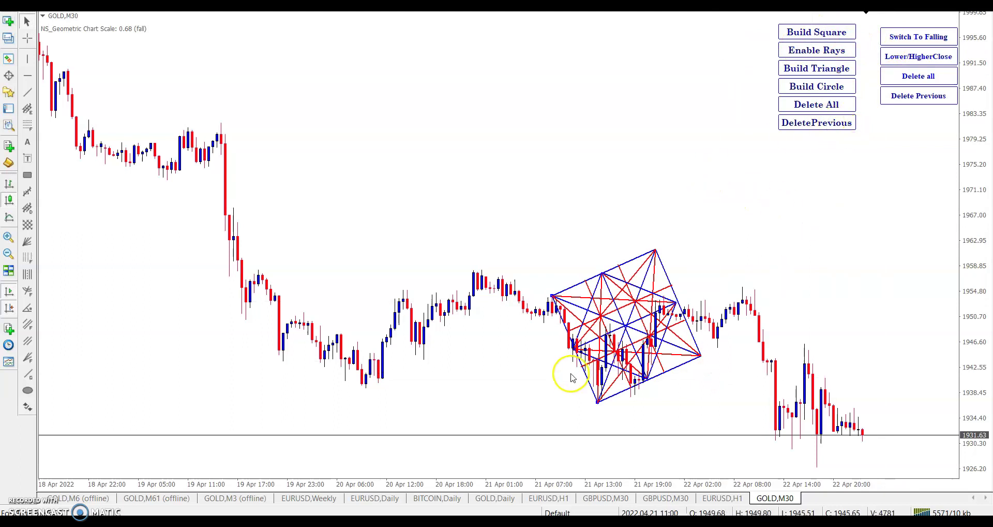
Build a second square on a vertical line above the candles, then erase both squares
left_click_drag(574, 348, 494, 98)
left_click_drag(515, 146, 471, 175)
left_click(830, 31)
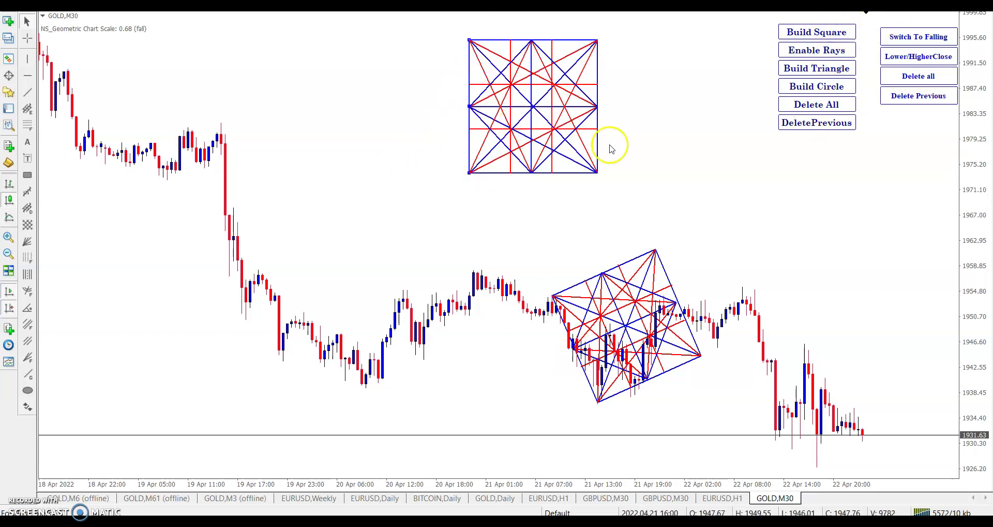
left_click(897, 76)
left_click(817, 105)
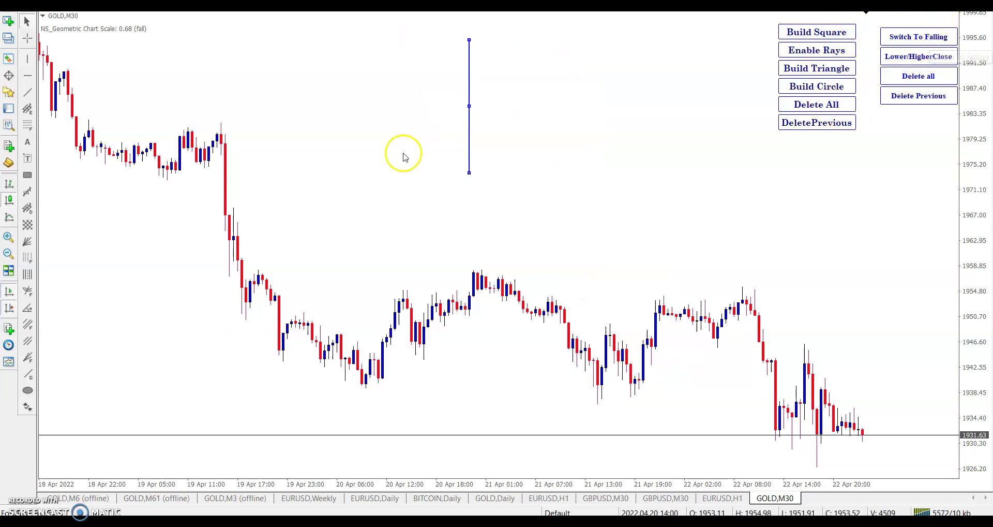
Anchor a new geometric grid at the swing low
scroll(399, 156, "up", 5)
scroll(245, 247, "up", 5)
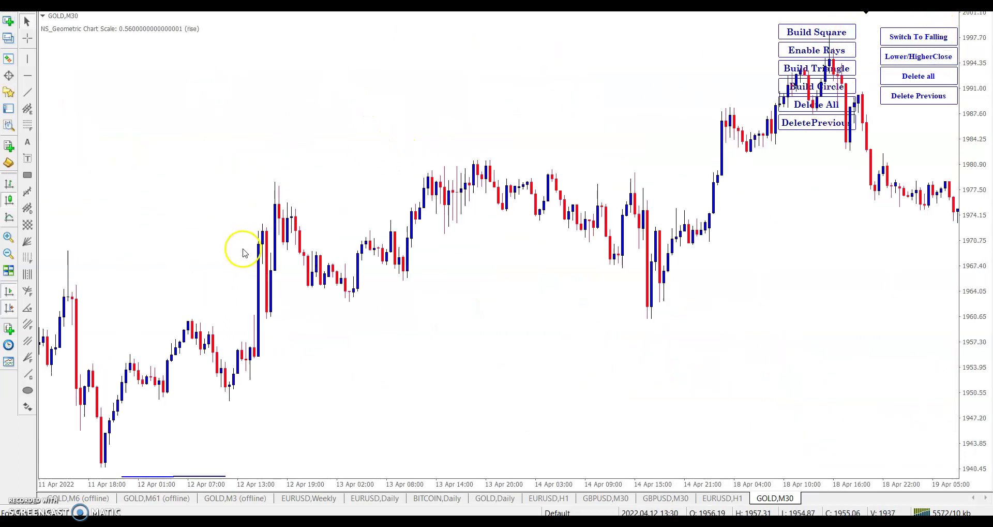
left_click(103, 465)
scroll(325, 372, "down", 5)
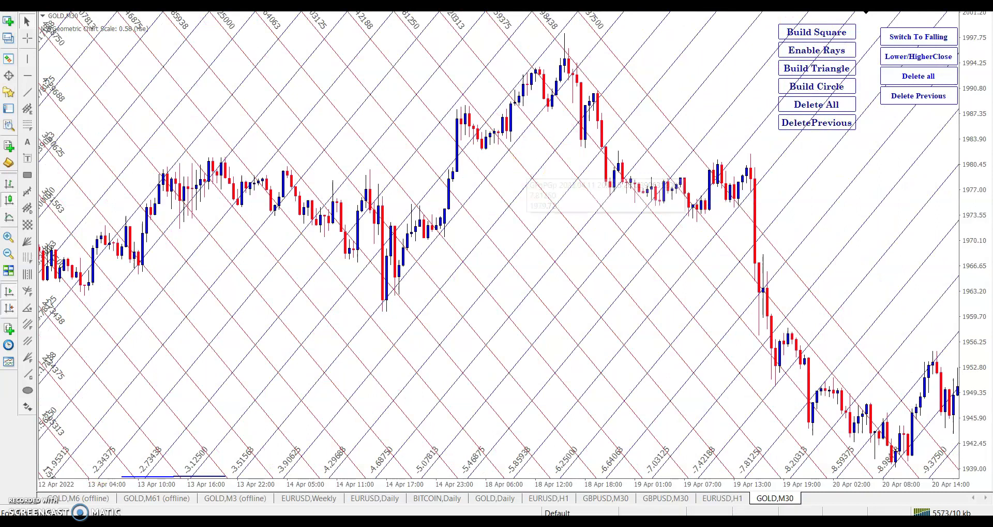
Clear the grid and change Gann_Grid_Percentage PriceDivider from 256.0 to 180
left_click(894, 77)
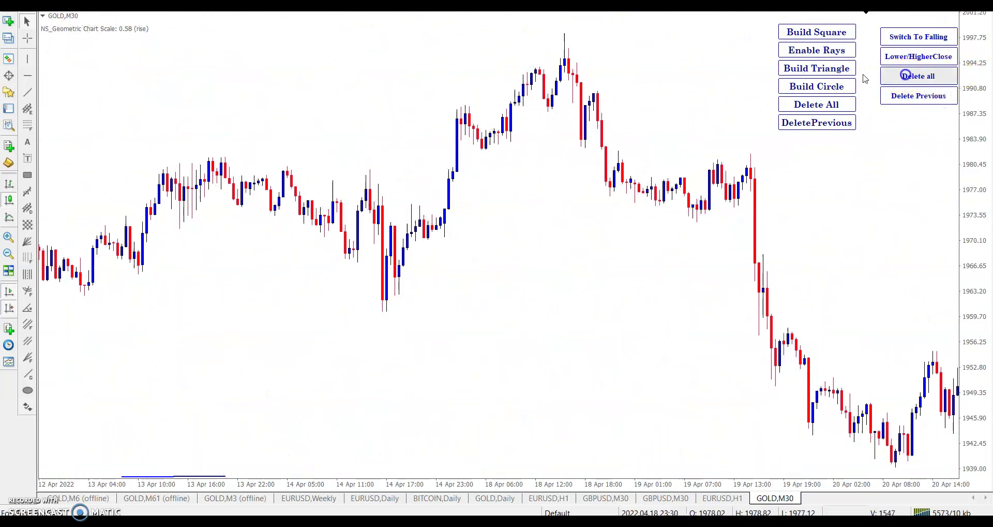
right_click(308, 78)
left_click(393, 150)
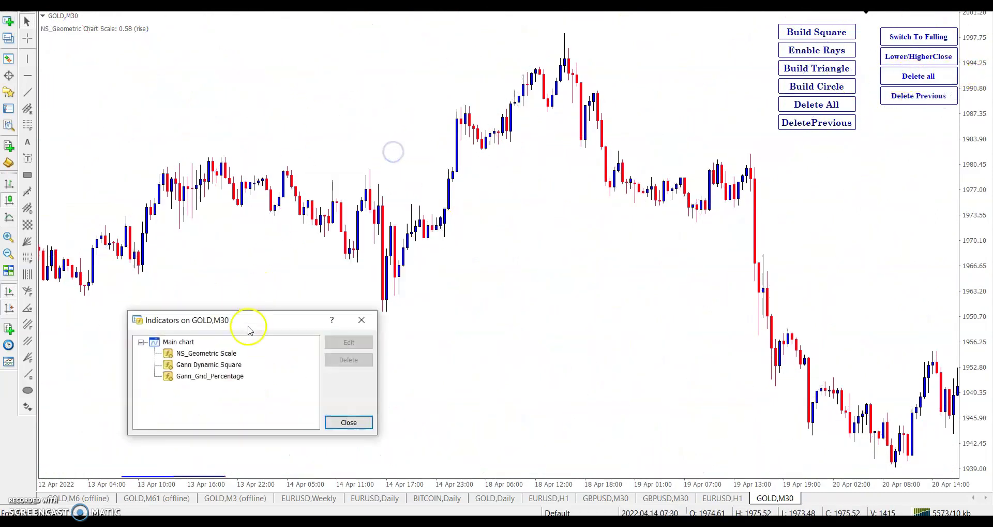
double_click(228, 376)
left_click(357, 146)
left_click(357, 147)
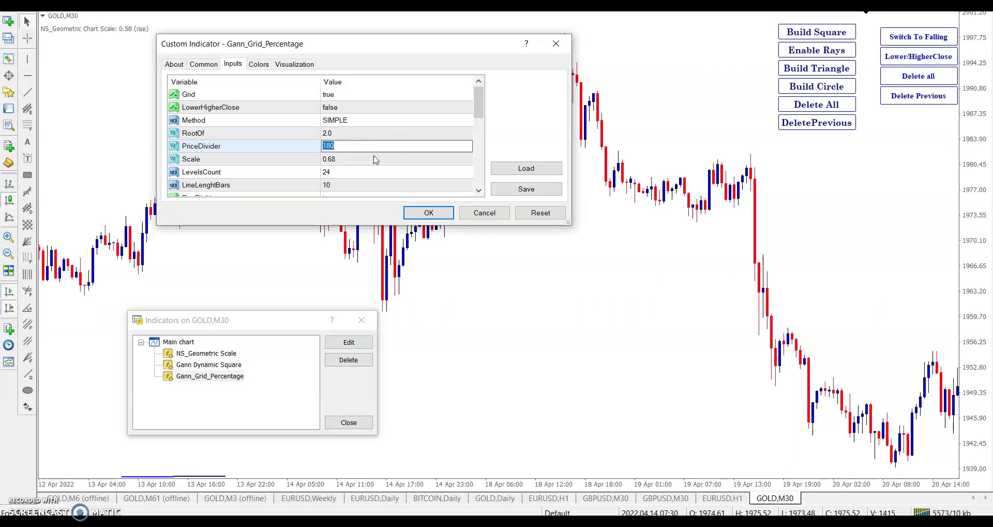
left_click(437, 212)
left_click(334, 422)
scroll(177, 405, "down", 5)
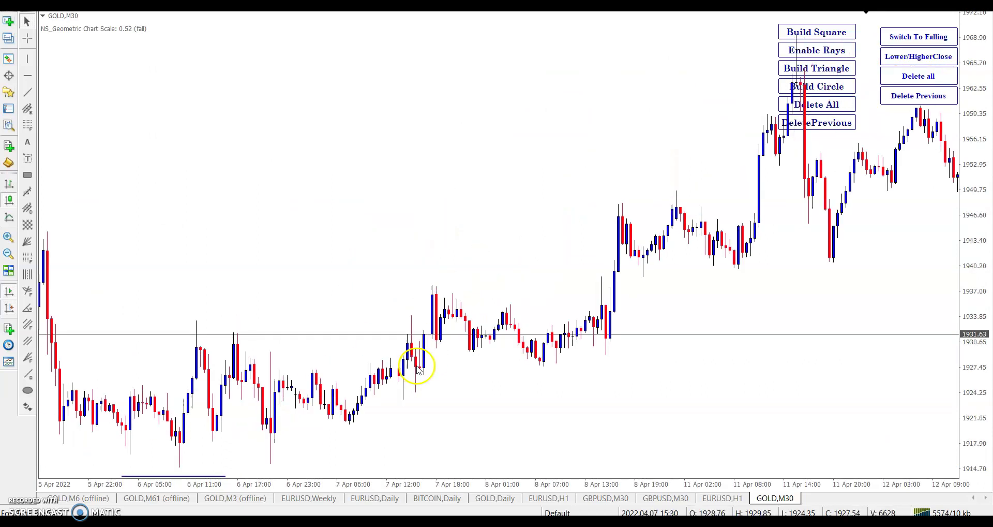
Anchor the geometric grid at a candle low
scroll(415, 362, "up", 5)
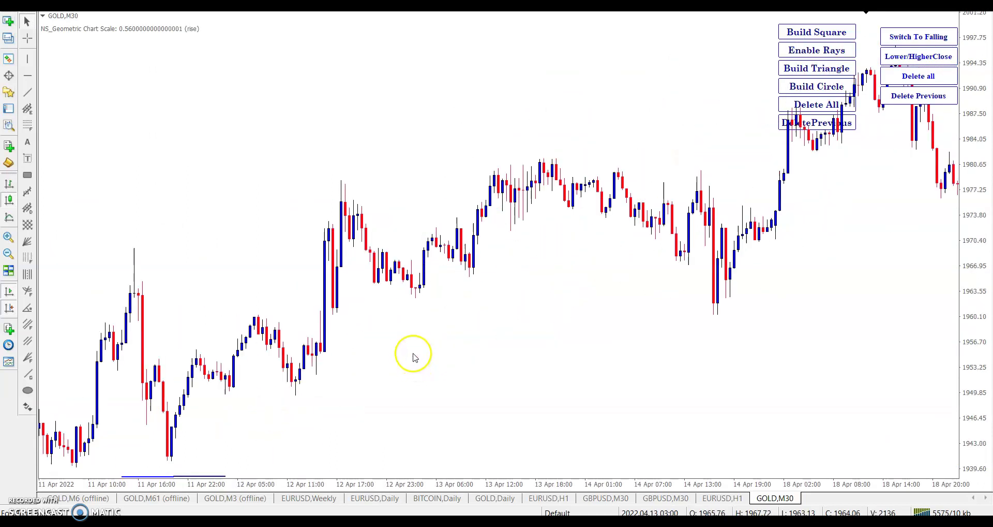
scroll(415, 357, "up", 2)
scroll(414, 351, "down", 2)
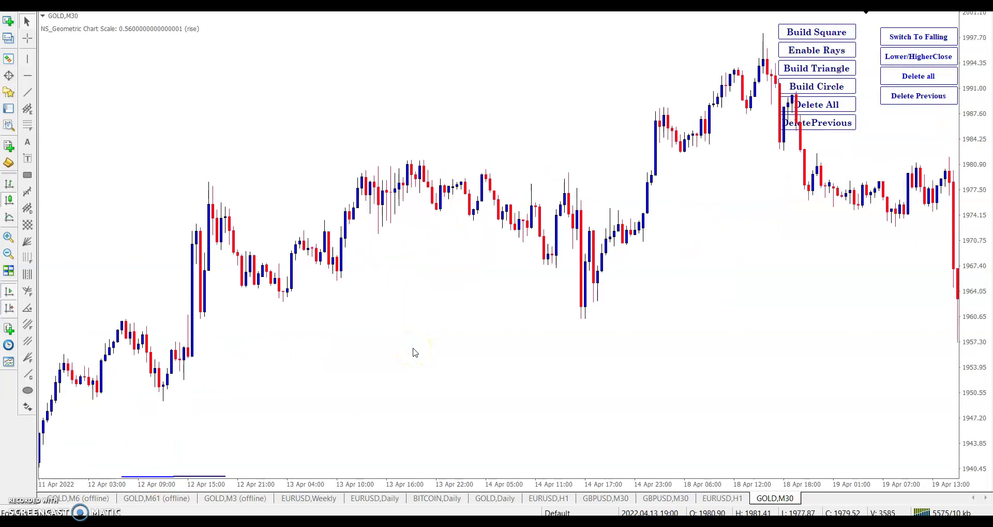
left_click(583, 306)
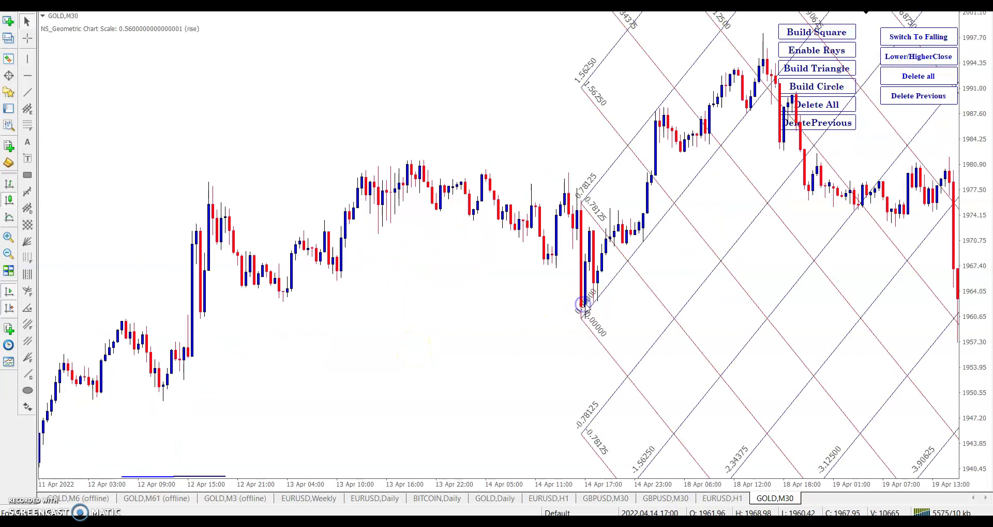
Check levels with the crosshair and re-anchor the grid at the lower 11 Apr low
scroll(443, 66, "up", 3)
scroll(610, 73, "down", 1)
middle_click(597, 84)
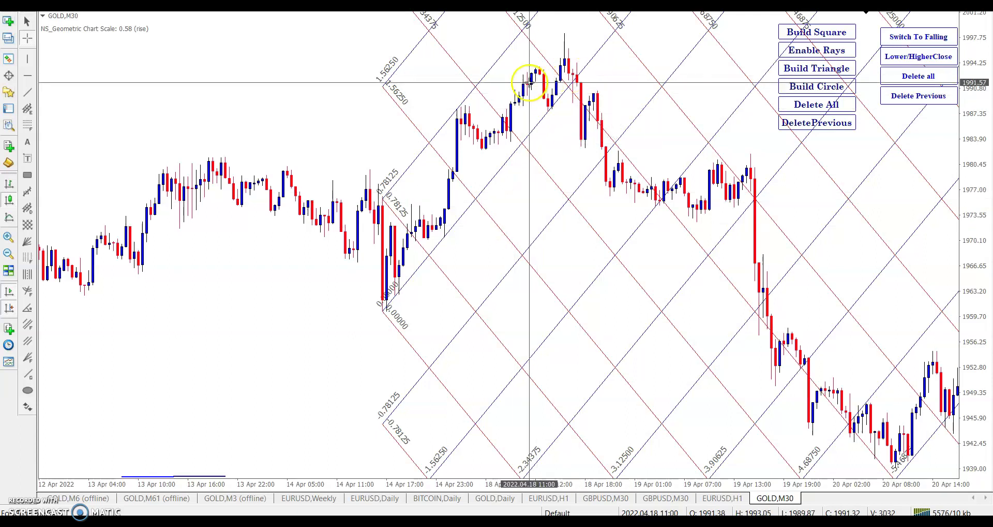
scroll(565, 199, "up", 4)
scroll(456, 176, "down", 10)
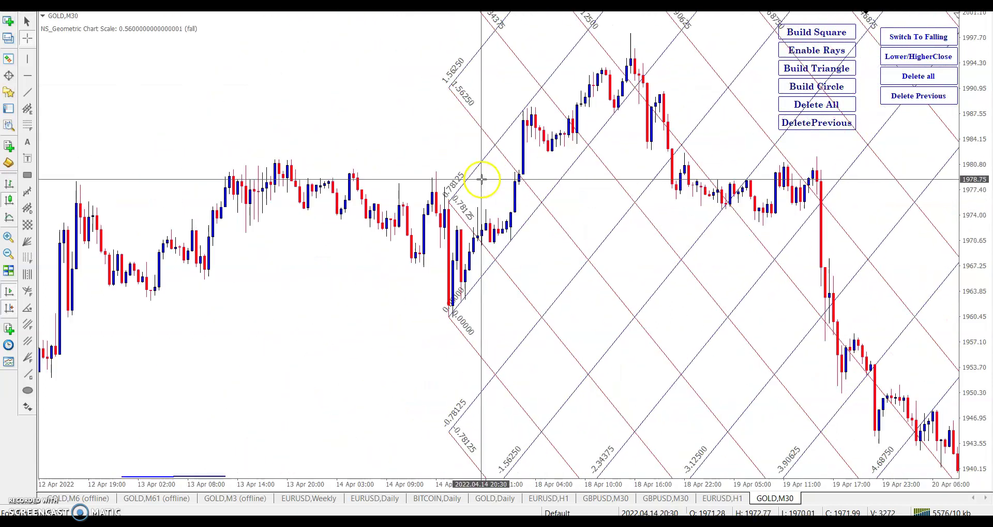
left_click(233, 453)
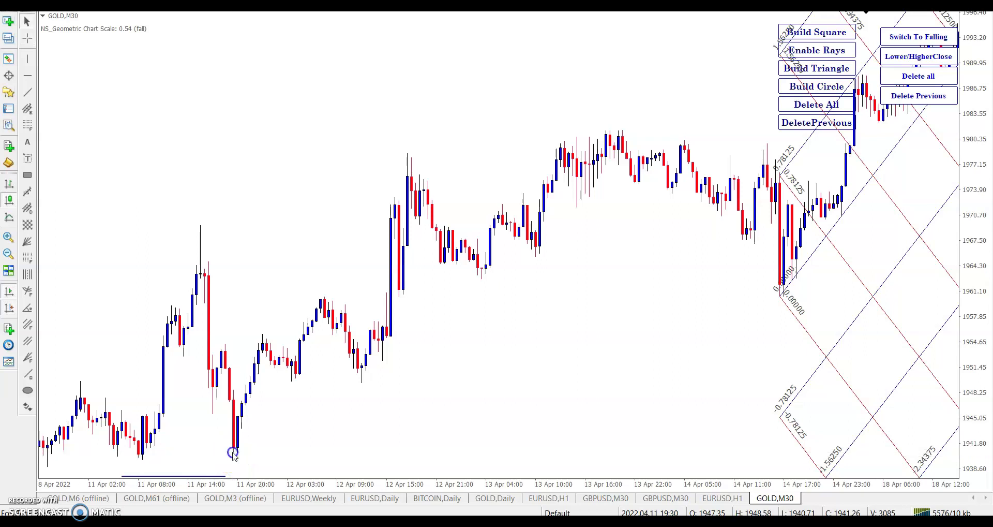
scroll(295, 325, "up", 8)
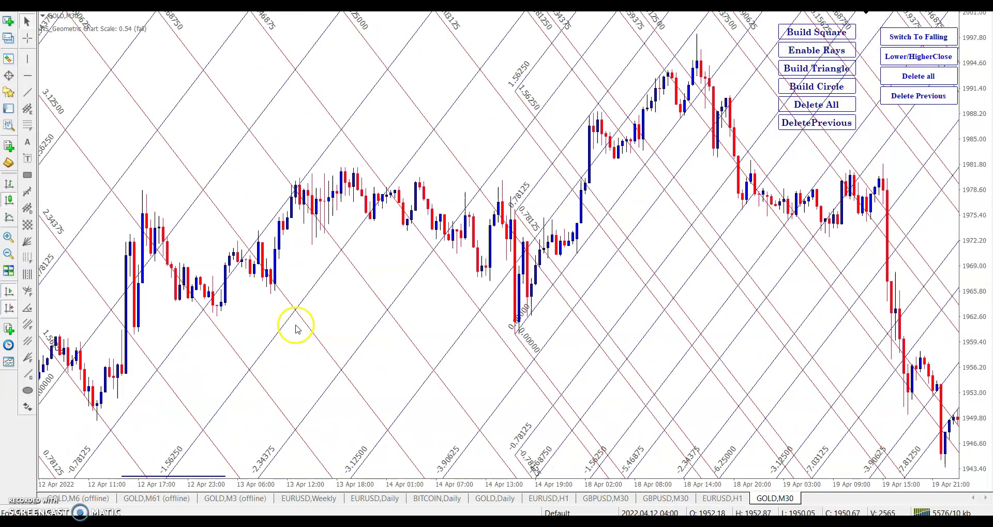